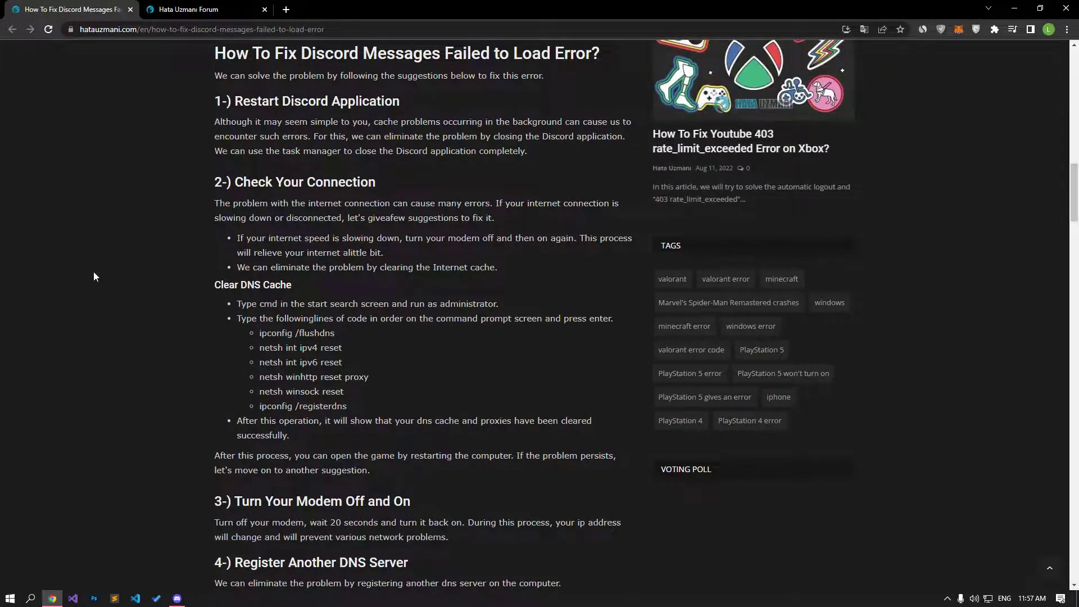
Show the Start menu's power options pointing at Restart, then dismiss the menu.
{"action": "left_click", "coordinate": [10, 597]}
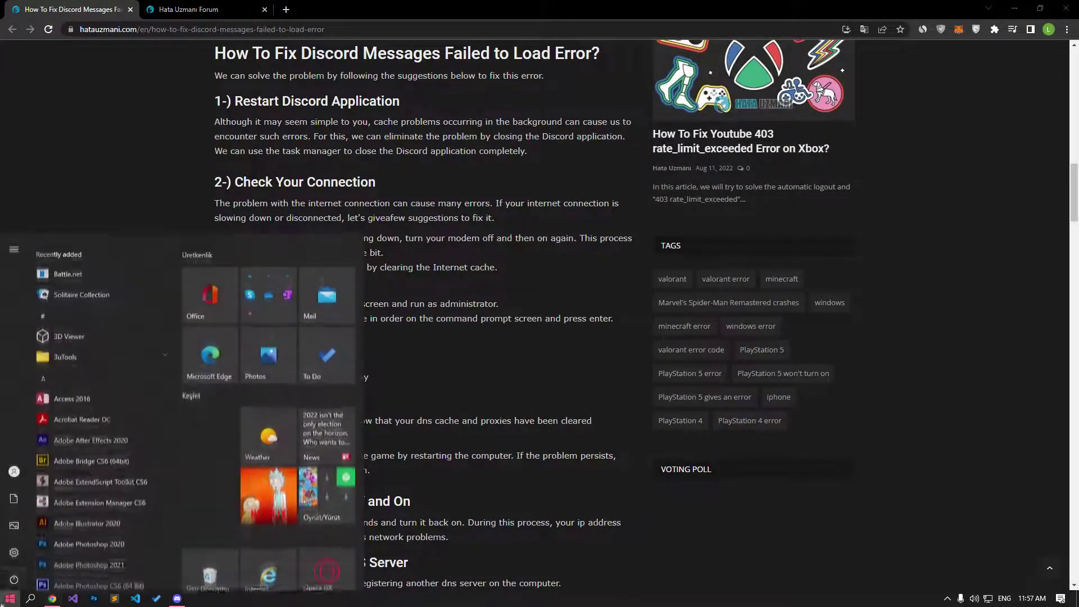
{"action": "left_click", "coordinate": [14, 576]}
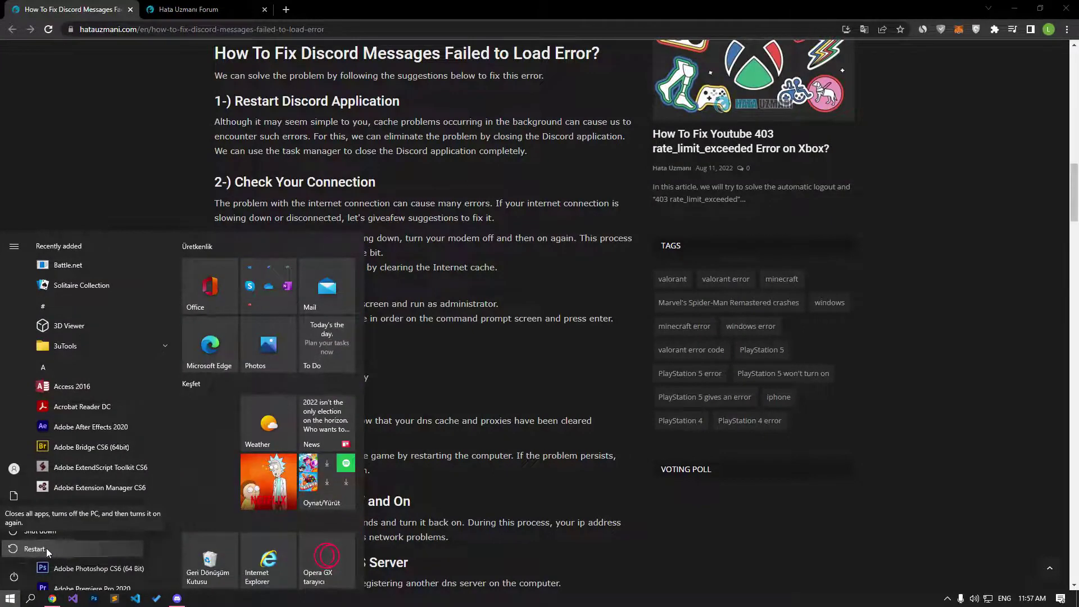
{"action": "left_click", "coordinate": [204, 198]}
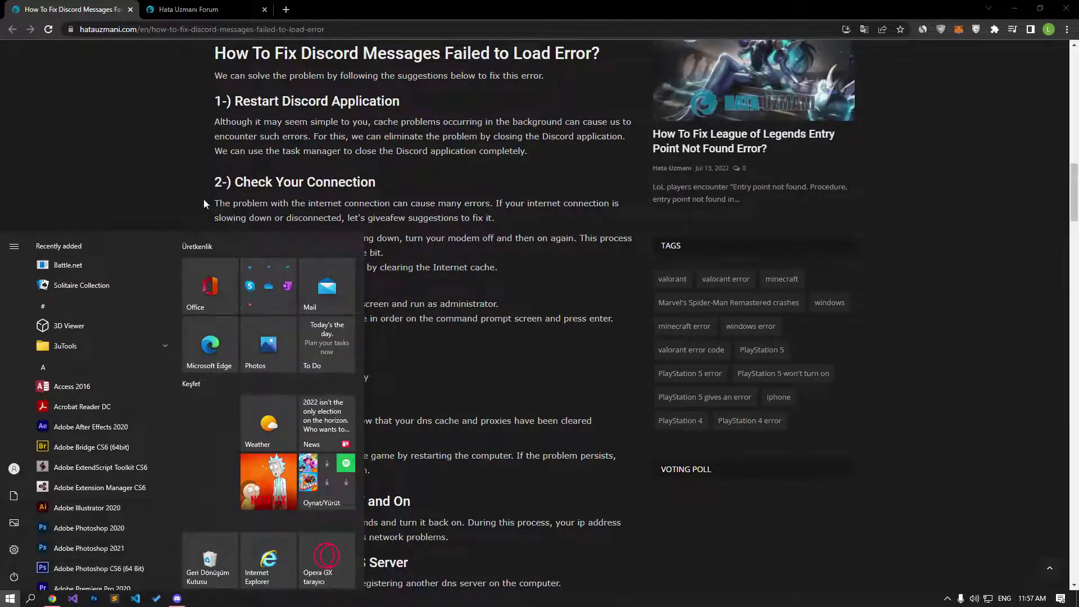
{"action": "left_click", "coordinate": [203, 199]}
Scroll the article down to the Clear DNS Cache steps and reopen the Start menu.
{"action": "scroll", "coordinate": [203, 199], "scroll_direction": "down", "scroll_amount": 2}
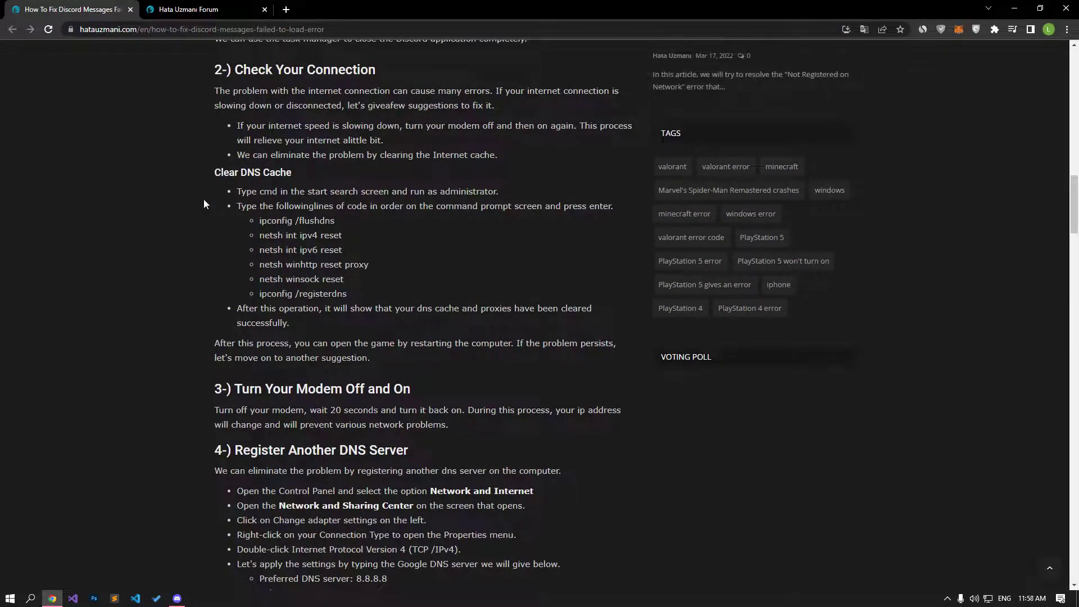
{"action": "scroll", "coordinate": [203, 199], "scroll_direction": "down", "scroll_amount": 1}
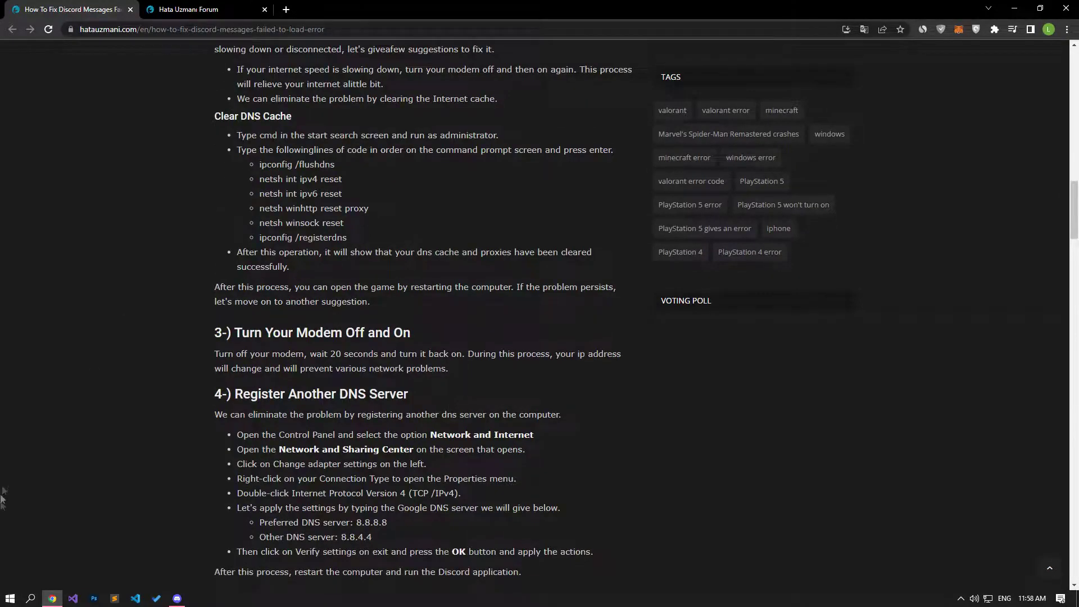
{"action": "left_click", "coordinate": [10, 598]}
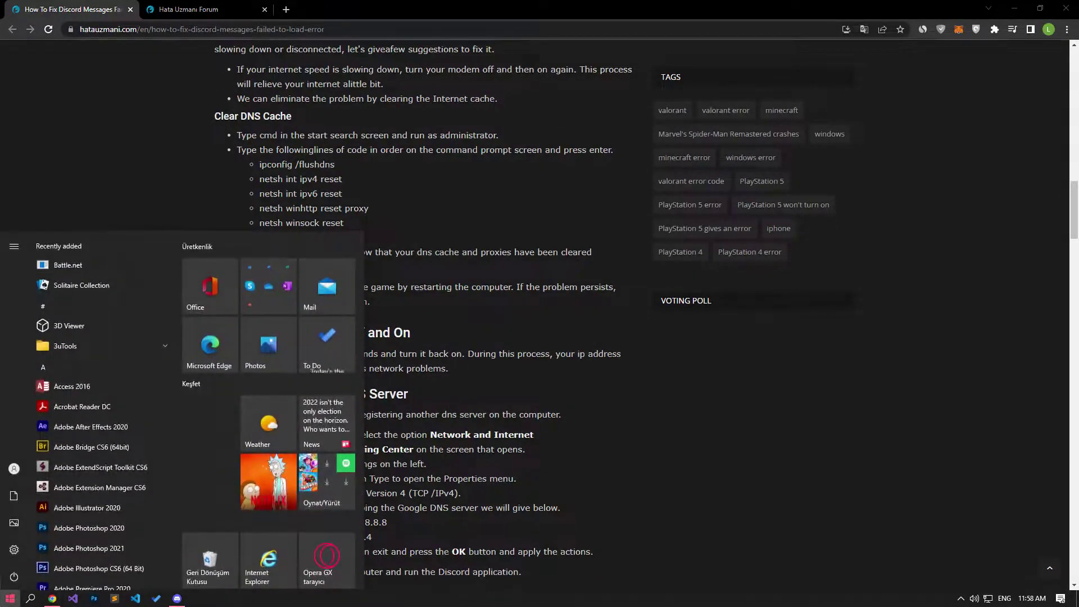
Launch Command Prompt as administrator from a cmd search and run ipconfig /flushdns.
{"action": "type", "text": "cmd"}
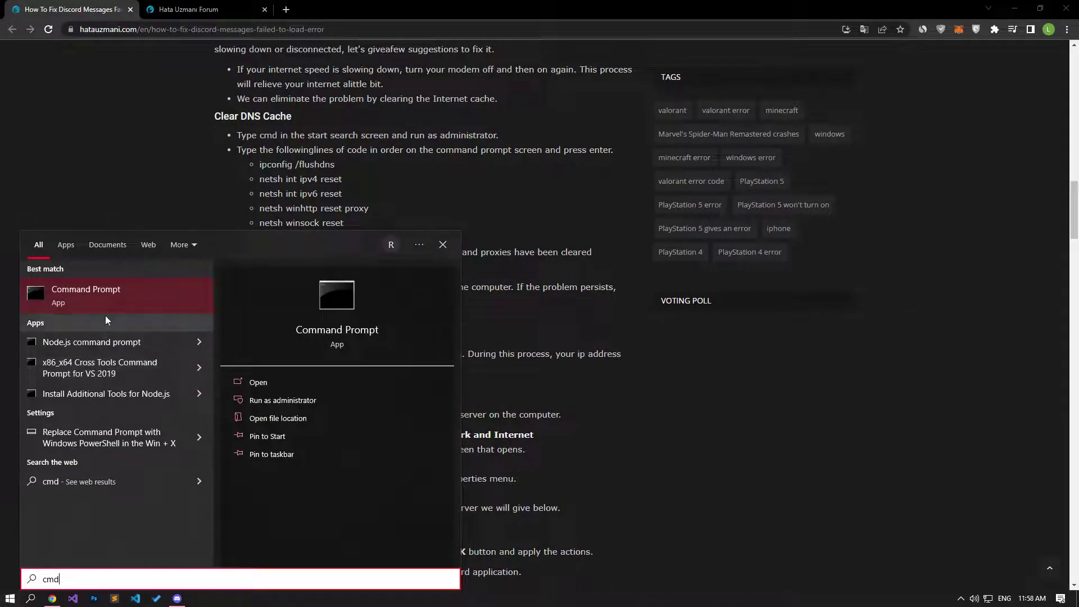
{"action": "right_click", "coordinate": [111, 295]}
{"action": "left_click", "coordinate": [123, 308]}
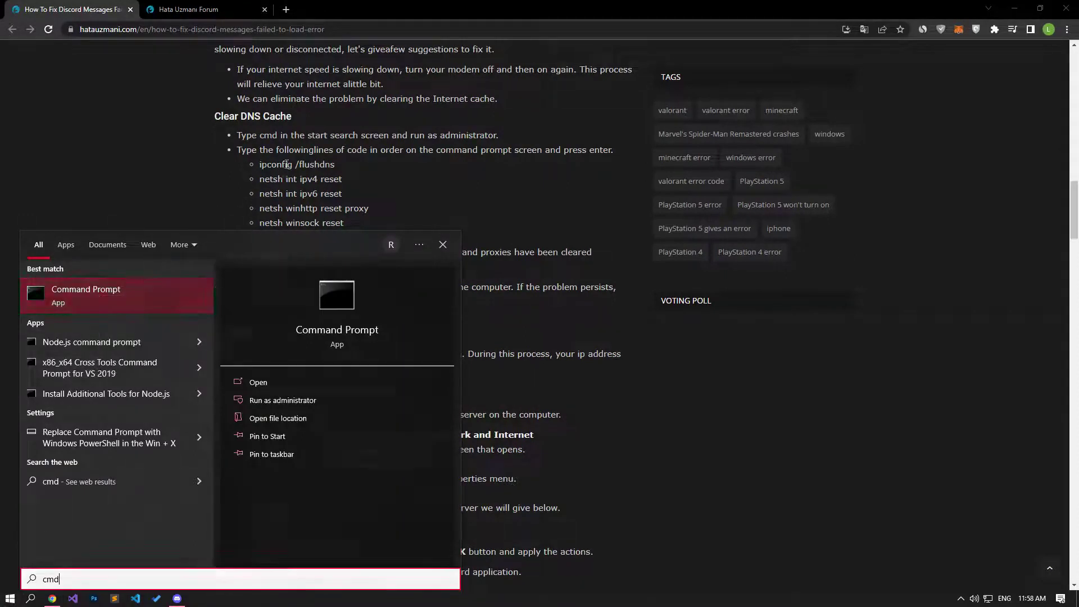
{"action": "left_click_drag", "start_coordinate": [181, 58], "coordinate": [571, 125]}
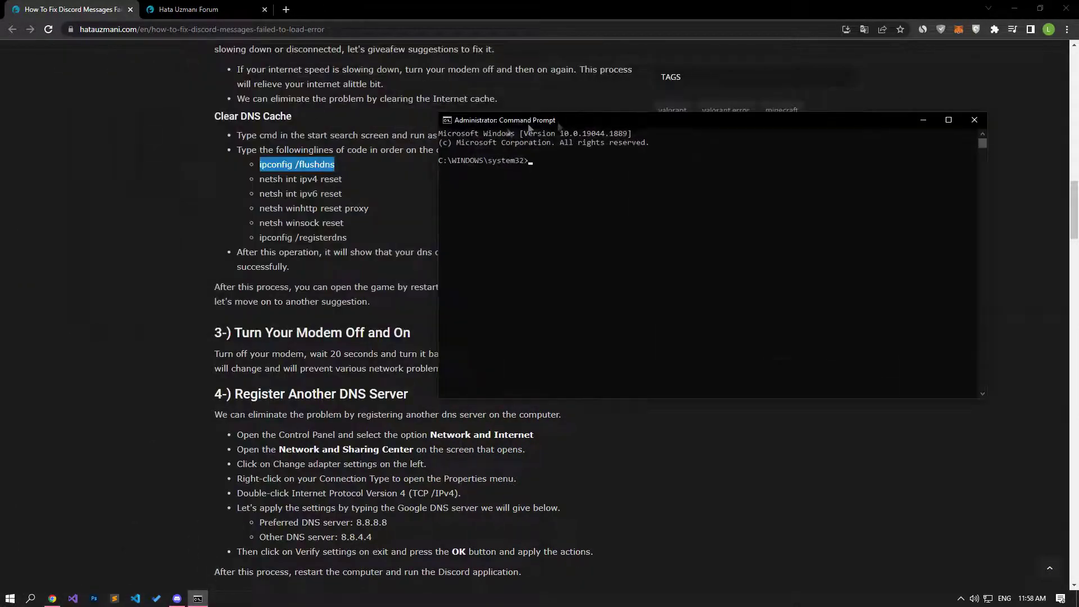
{"action": "right_click", "coordinate": [548, 168]}
{"action": "key", "text": "Return"}
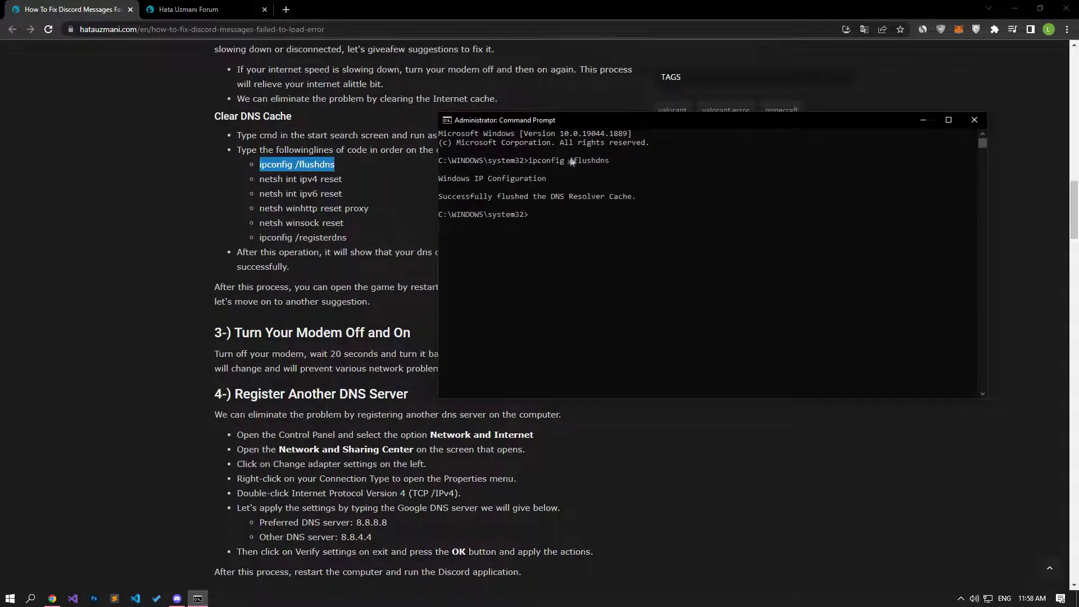
Copy and run netsh int ipv4 reset and netsh int ipv6 reset from the article.
{"action": "left_click_drag", "start_coordinate": [343, 180], "coordinate": [255, 178]}
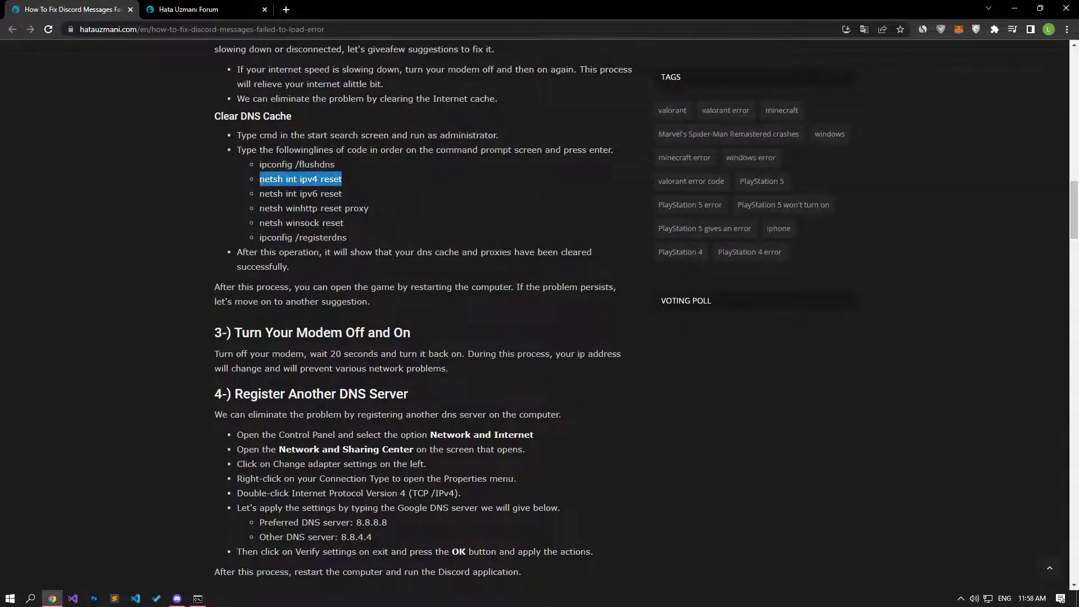
{"action": "key", "text": "alt+Tab"}
{"action": "right_click", "coordinate": [615, 243]}
{"action": "key", "text": "Return"}
{"action": "key", "text": "alt+Tab"}
{"action": "left_click_drag", "start_coordinate": [342, 194], "coordinate": [259, 195]}
{"action": "key", "text": "ctrl+c"}
{"action": "key", "text": "alt+Tab"}
{"action": "right_click", "coordinate": [615, 243]}
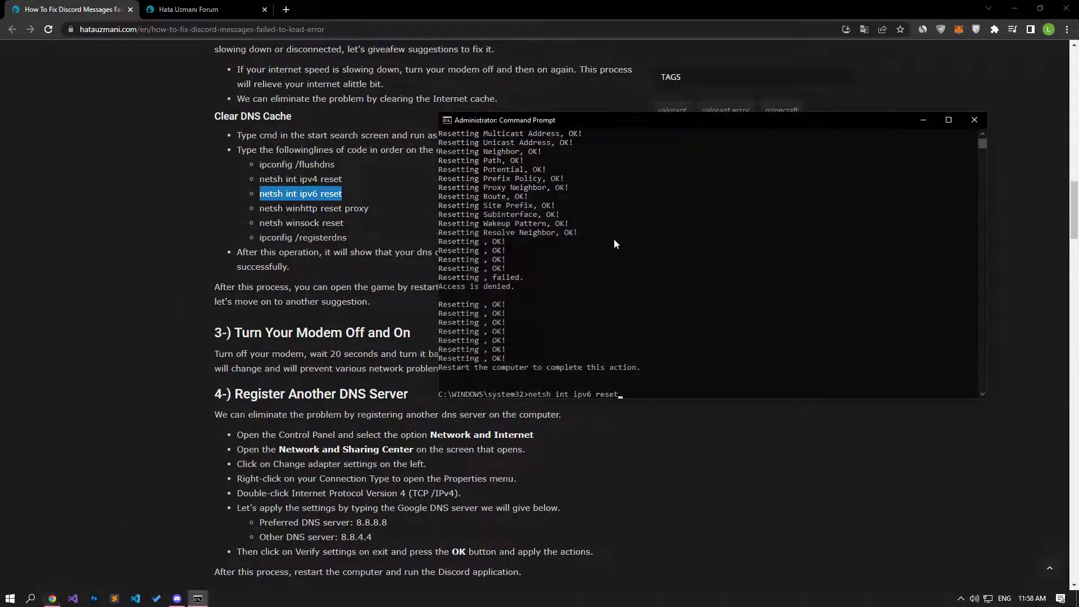
{"action": "key", "text": "Return"}
Copy and run the netsh winhttp reset proxy and netsh winsock reset commands.
{"action": "mouse_move", "coordinate": [369, 209]}
{"action": "left_mouse_down"}
{"action": "mouse_move", "coordinate": [260, 208]}
{"action": "mouse_move", "coordinate": [343, 223]}
{"action": "mouse_move", "coordinate": [260, 237]}
{"action": "left_mouse_up"}
{"action": "key", "text": "ctrl+c"}
{"action": "key", "text": "alt+Tab"}
{"action": "key", "text": "ctrl+v"}
{"action": "key", "text": "Return"}
{"action": "key", "text": "ctrl+c"}
{"action": "key", "text": "alt+Tab"}
{"action": "key", "text": "ctrl+v"}
{"action": "key", "text": "Return"}
Run ipconfig /registerdns, then close the Command Prompt window.
{"action": "key", "text": "alt+Tab"}
{"action": "key", "text": "ctrl+c"}
{"action": "key", "text": "alt+Tab"}
{"action": "key", "text": "ctrl+v"}
{"action": "key", "text": "Return"}
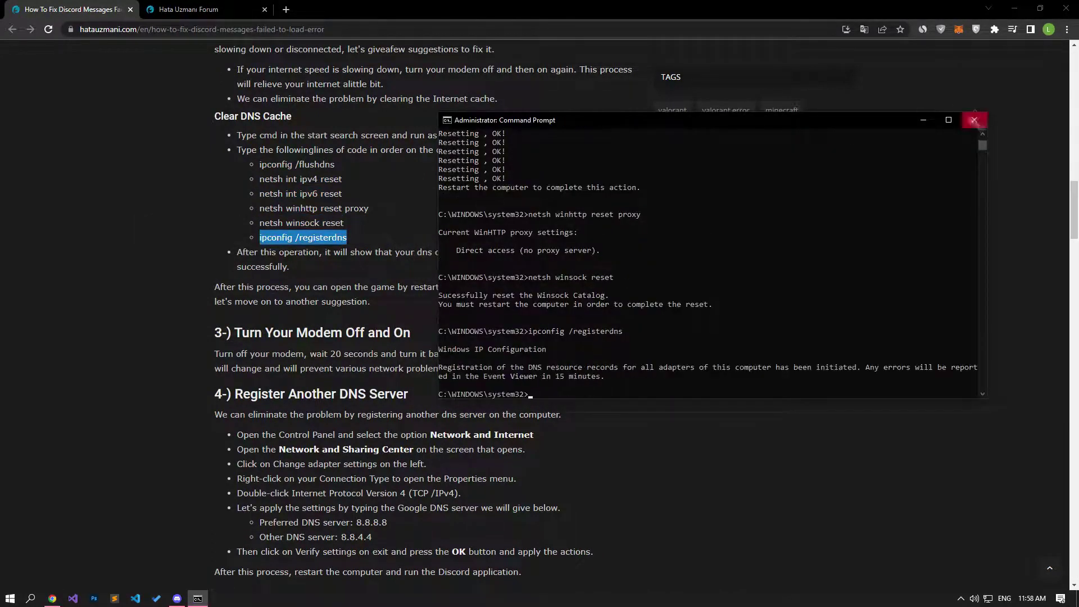
{"action": "left_click", "coordinate": [973, 119]}
Bring Discord to the front and scroll through the server's channel list.
{"action": "left_click", "coordinate": [177, 598]}
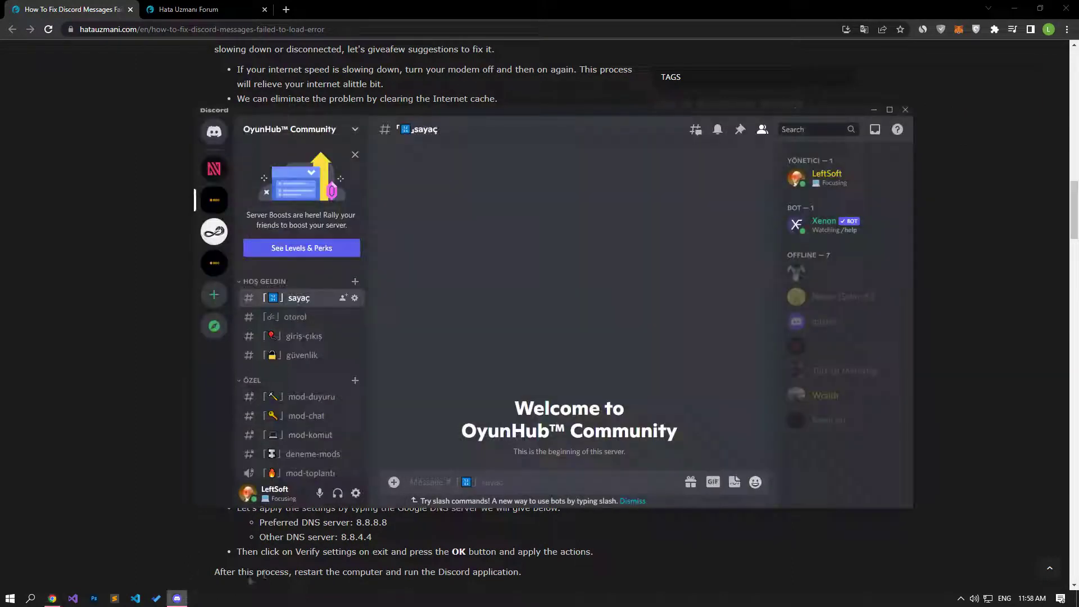
{"action": "scroll", "coordinate": [338, 392], "scroll_direction": "down", "scroll_amount": 5}
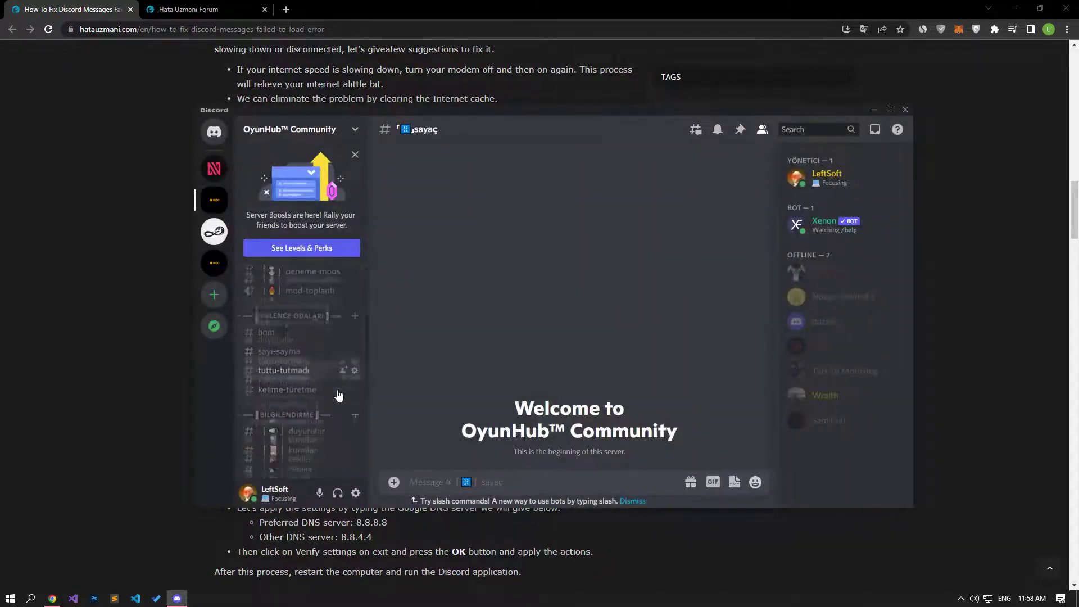
{"action": "scroll", "coordinate": [338, 391], "scroll_direction": "down", "scroll_amount": 10}
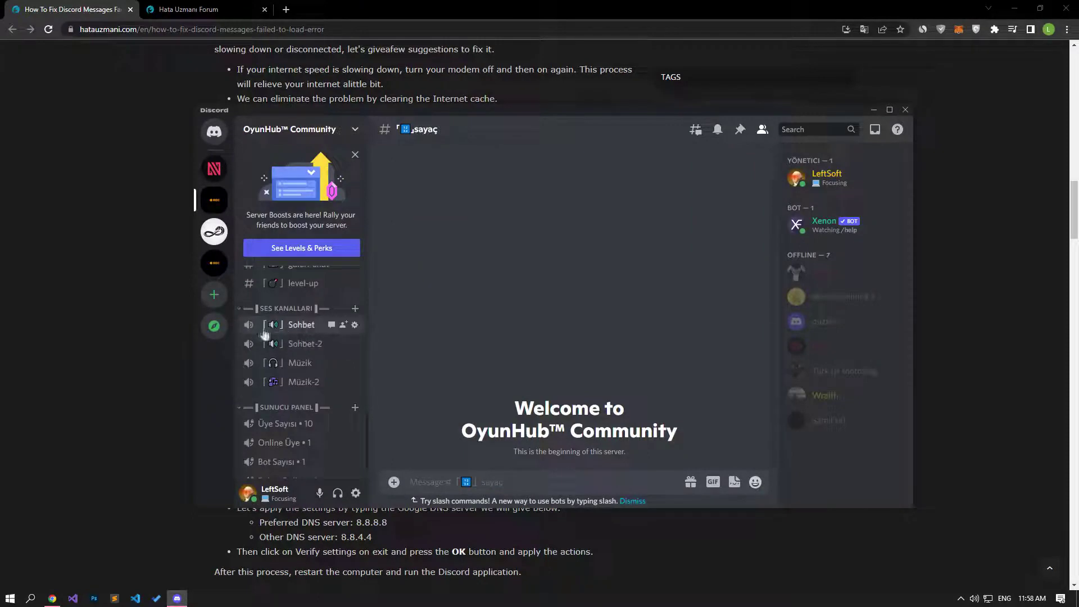
Back in Chrome, scroll the article to the Register Another DNS Server steps (8.8.8.8, 8.8.4.4).
{"action": "left_click", "coordinate": [168, 277]}
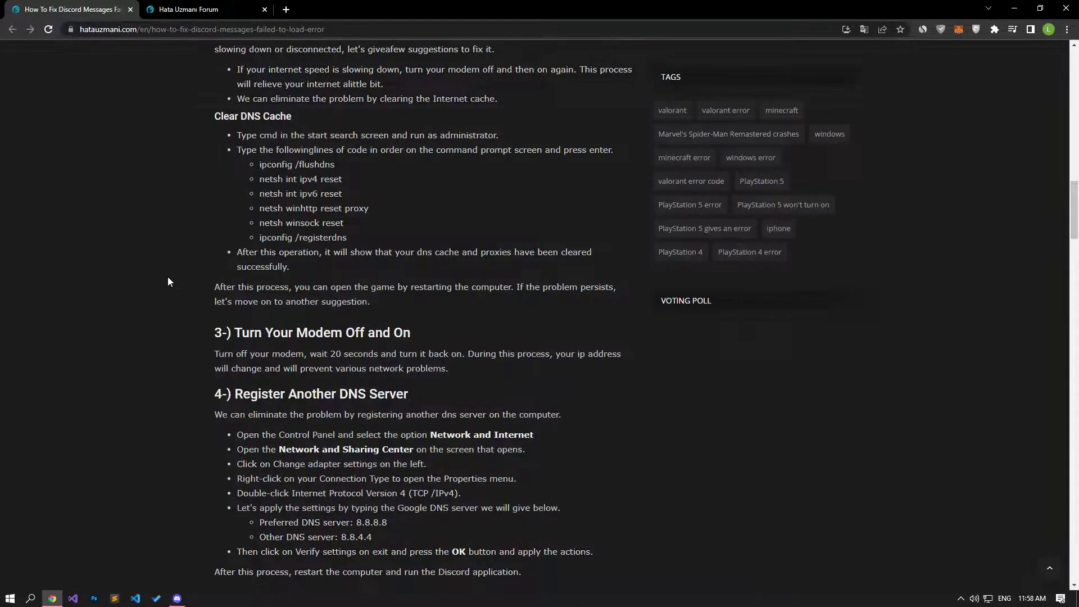
{"action": "scroll", "coordinate": [168, 277], "scroll_direction": "down", "scroll_amount": 3}
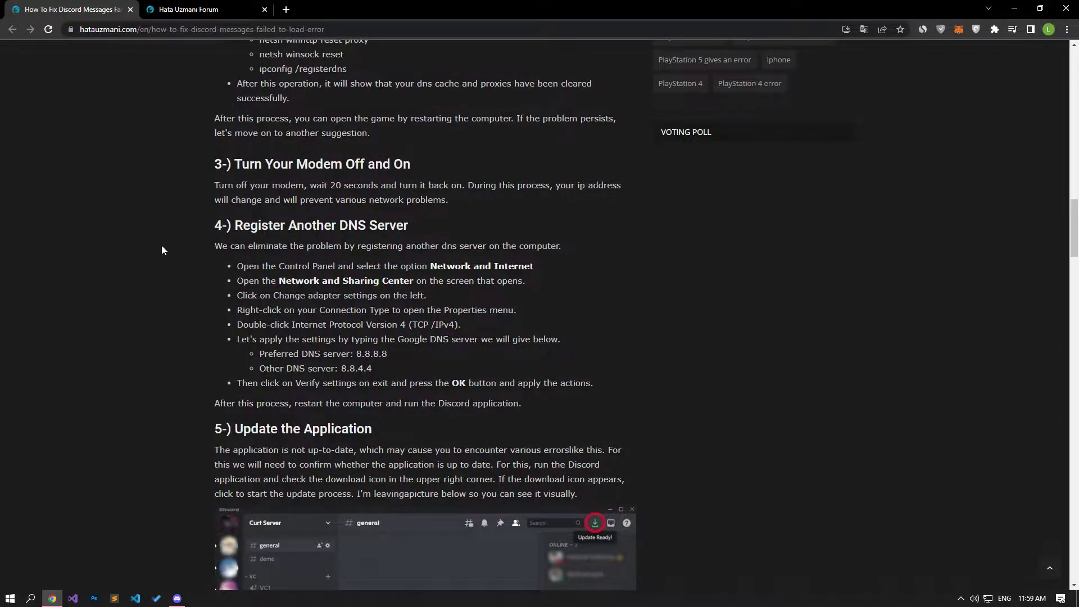
{"action": "scroll", "coordinate": [161, 247], "scroll_direction": "down", "scroll_amount": 3}
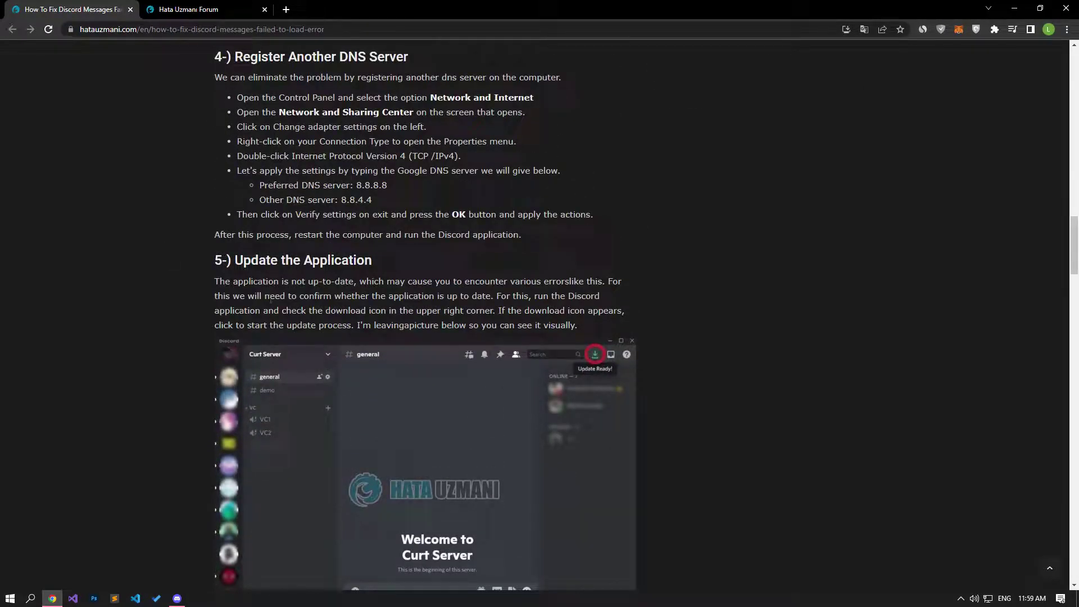
{"action": "right_click", "coordinate": [987, 597]}
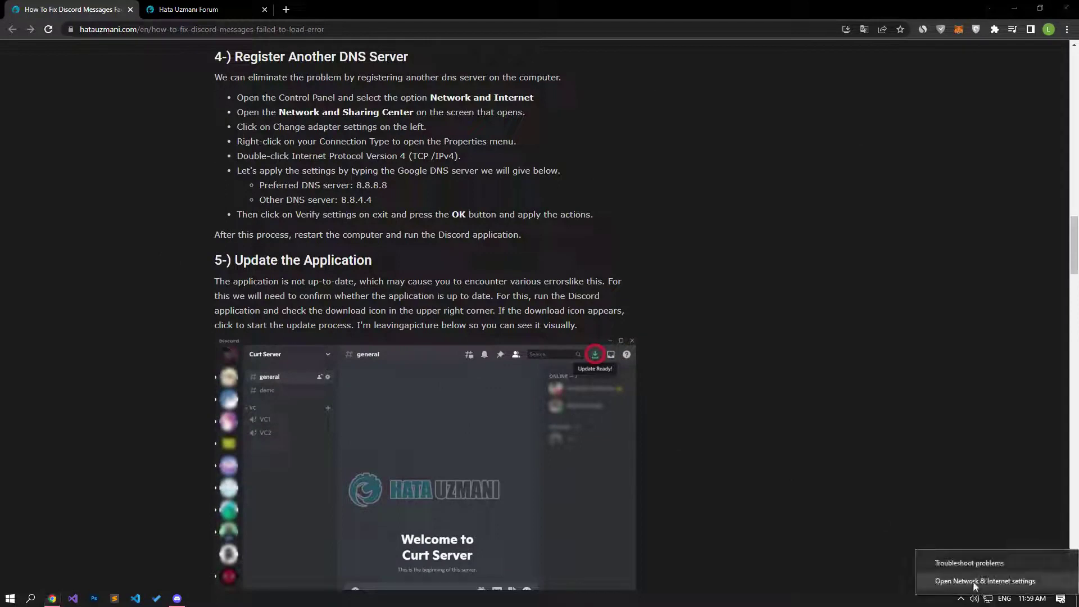
Open the Ethernet adapter's IPv4 properties from Network & Internet settings.
{"action": "left_click", "coordinate": [974, 582]}
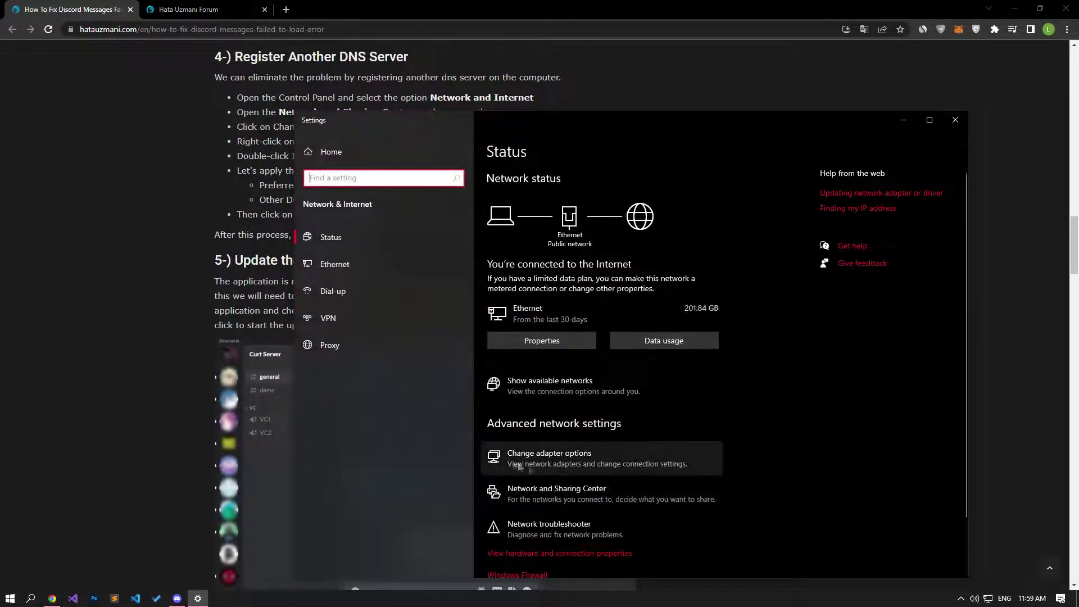
{"action": "left_click", "coordinate": [548, 468]}
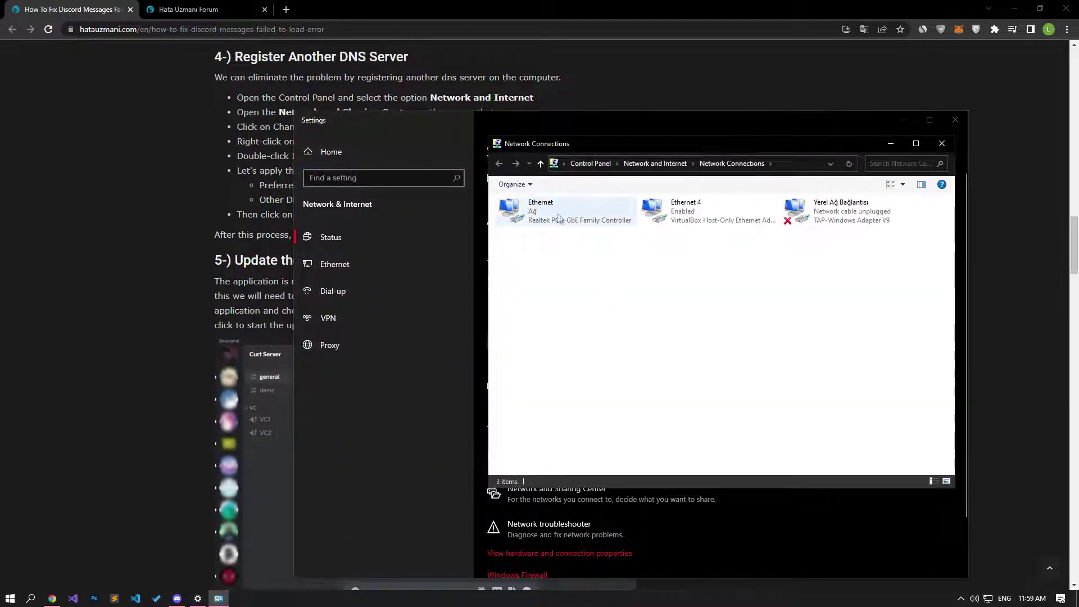
{"action": "right_click", "coordinate": [559, 218]}
{"action": "left_click", "coordinate": [600, 318]}
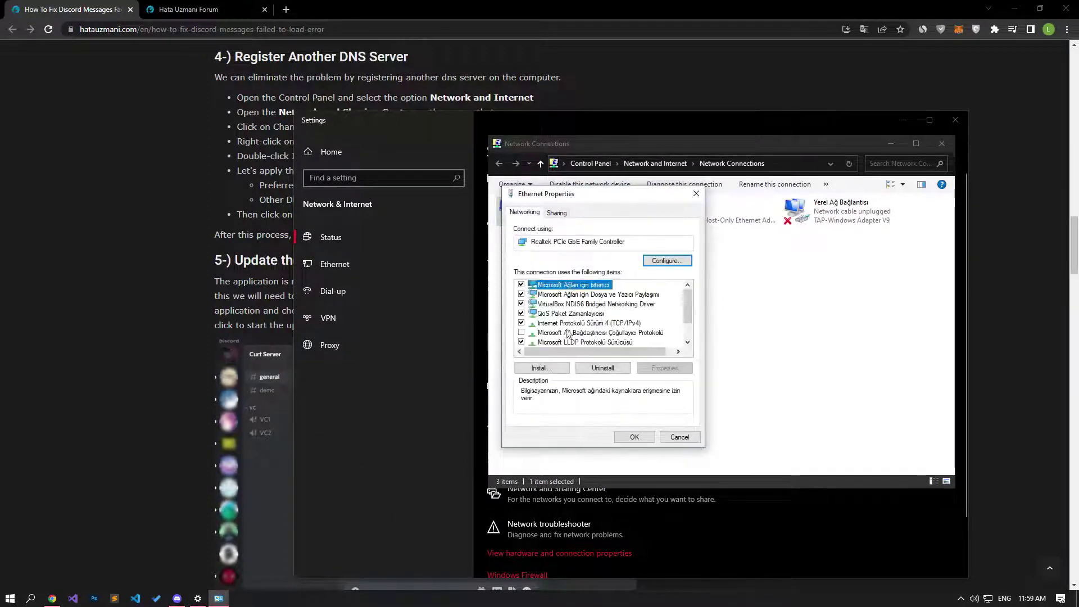
{"action": "double_click", "coordinate": [587, 325]}
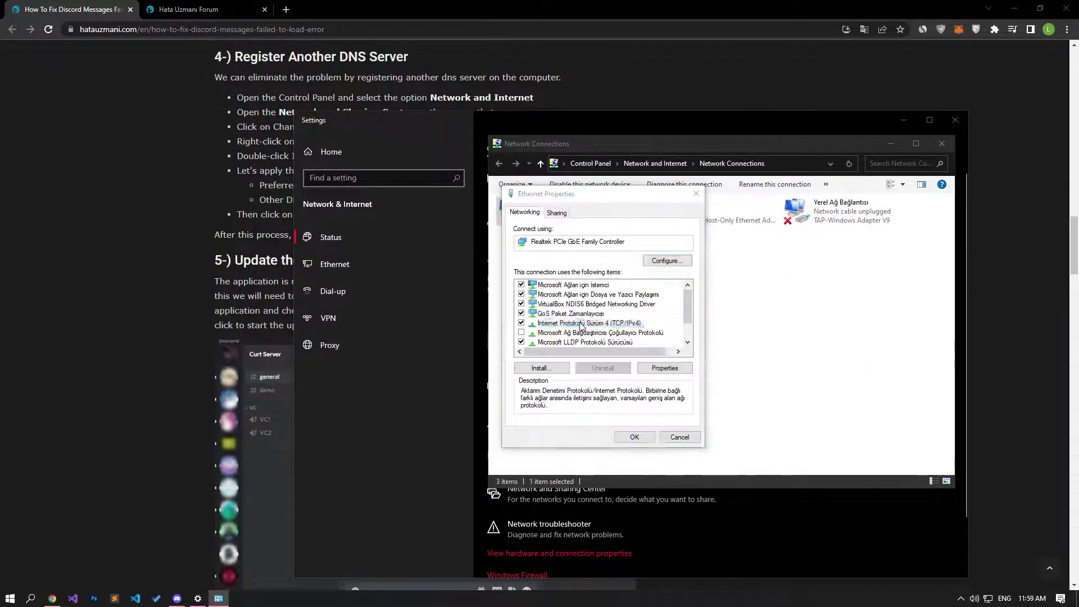
Use manual DNS servers 8.8.8.8 and 8.8.4.4 and confirm with OK.
{"action": "left_click", "coordinate": [554, 381]}
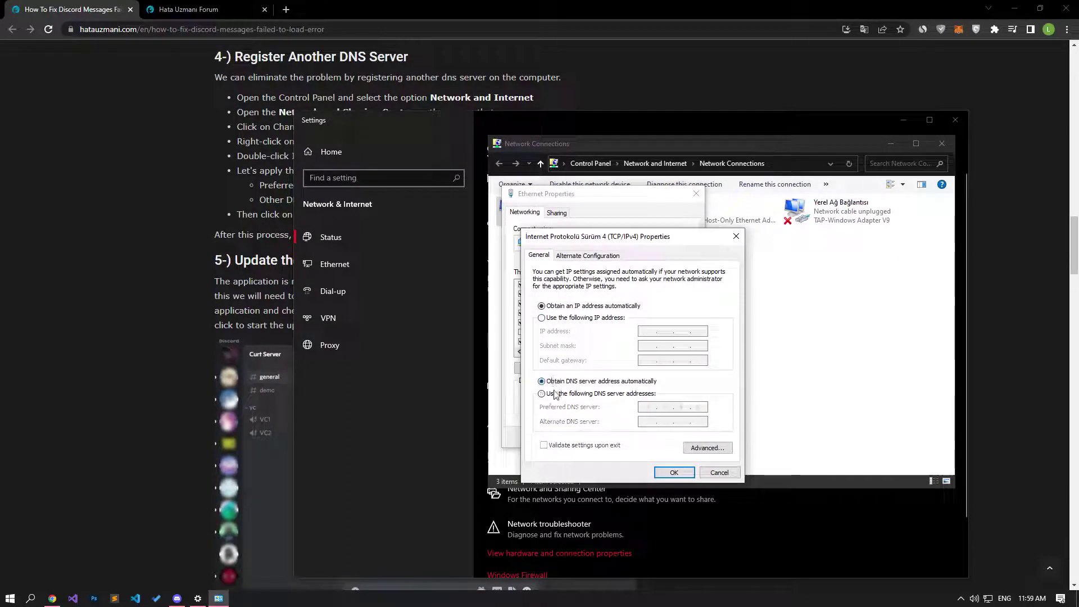
{"action": "left_click", "coordinate": [555, 393]}
{"action": "type", "text": "8.8."}
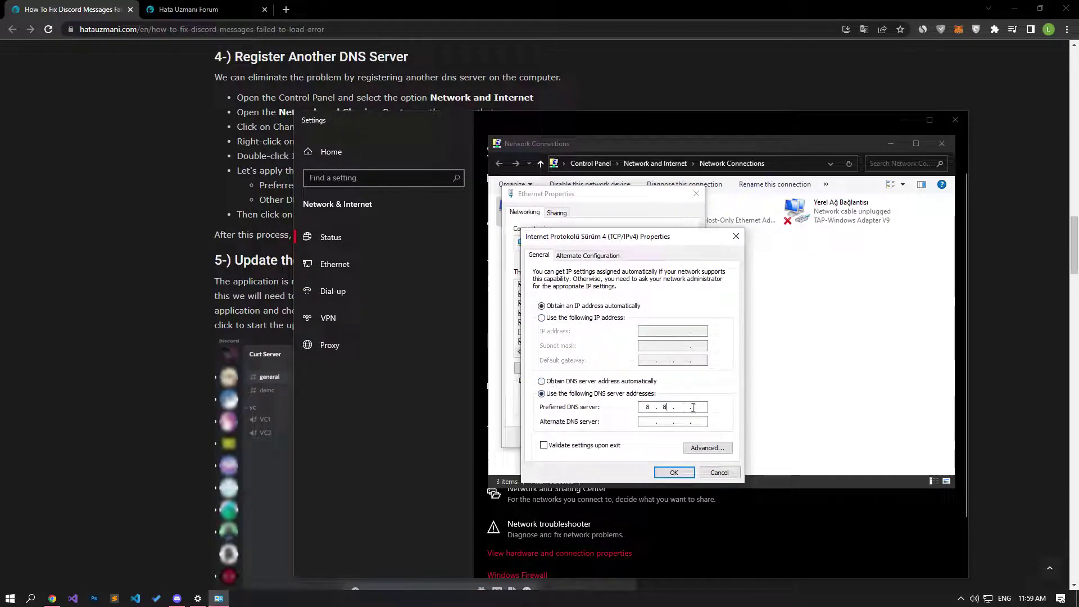
{"action": "type", "text": "8.8"}
{"action": "left_click", "coordinate": [640, 422]}
{"action": "type", "text": "8.8.4"}
{"action": "type", "text": ".4"}
{"action": "left_click", "coordinate": [674, 472]}
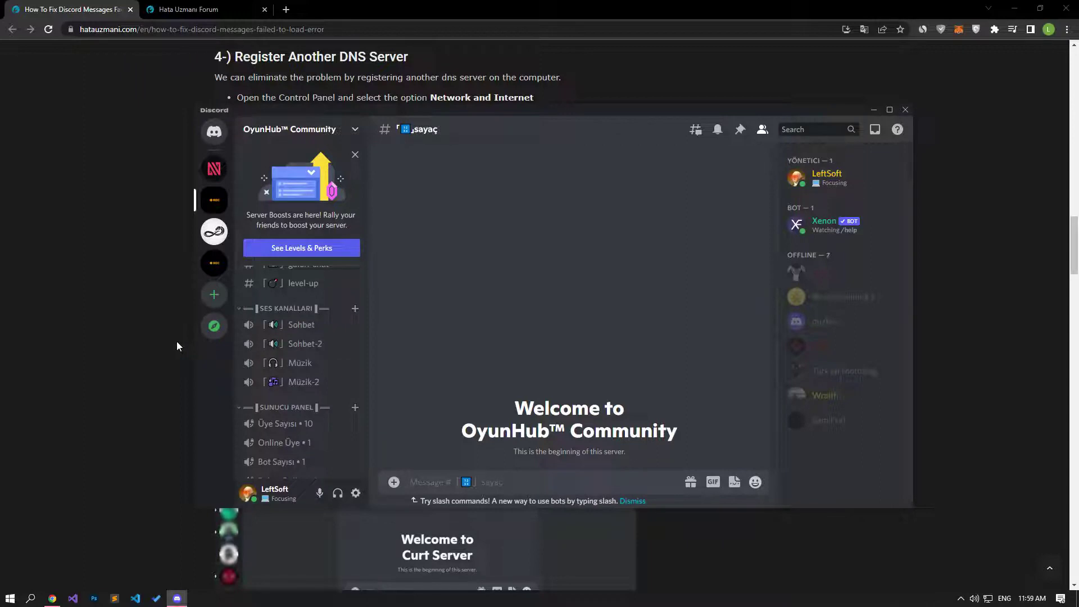
Bring the OyunHub Community Discord window forward and launch Task Manager from the taskbar menu.
{"action": "scroll", "coordinate": [176, 342], "scroll_direction": "down", "scroll_amount": 2}
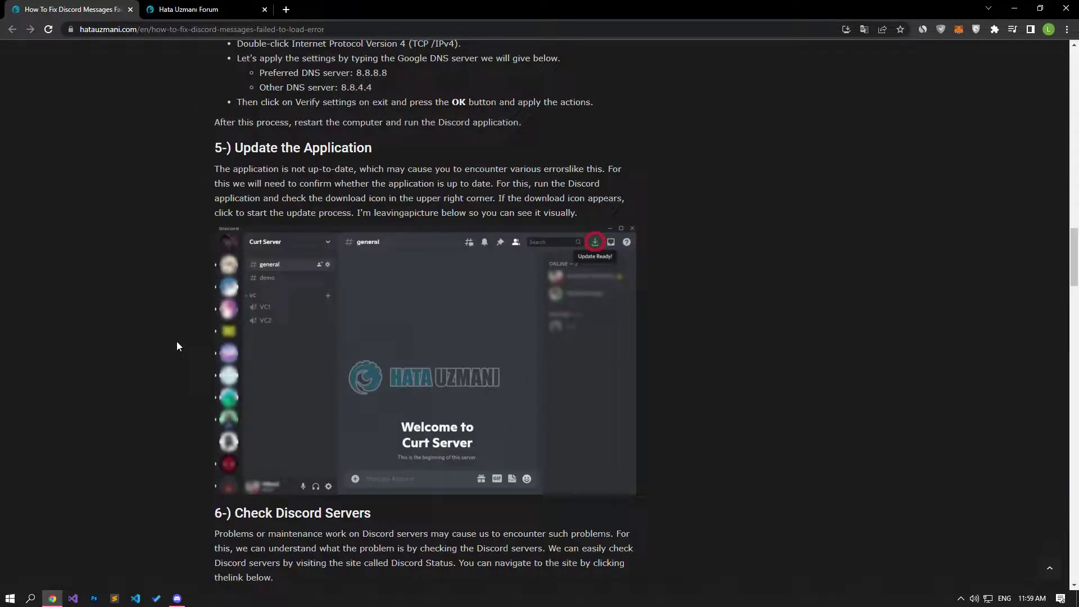
{"action": "left_click", "coordinate": [177, 598]}
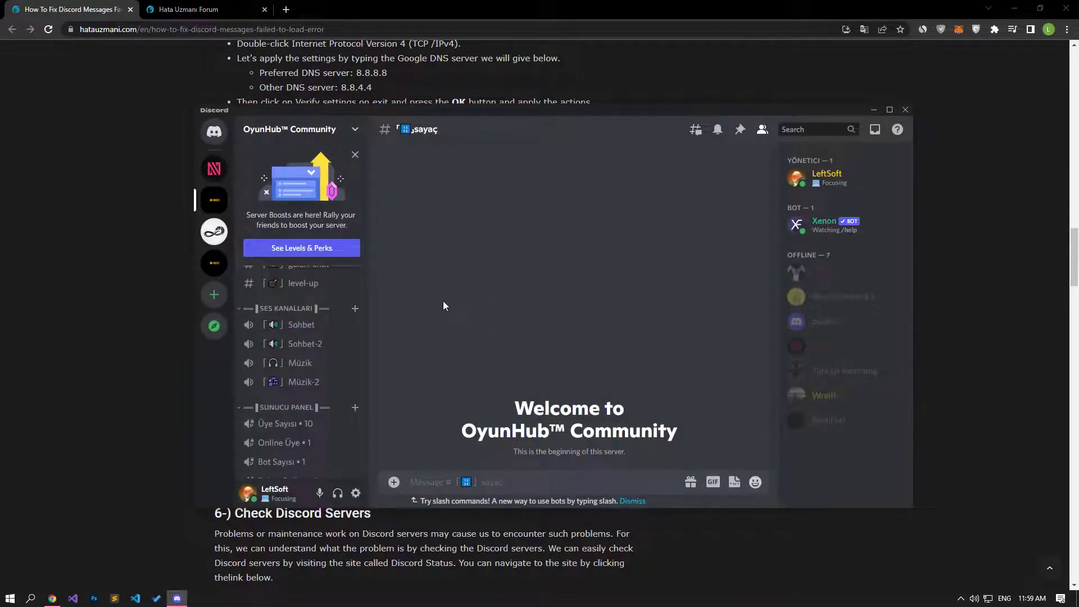
{"action": "right_click", "coordinate": [438, 604]}
{"action": "left_click", "coordinate": [477, 550]}
End the Discord (32 bit) process in Task Manager's full view, then close Task Manager.
{"action": "left_click", "coordinate": [372, 209]}
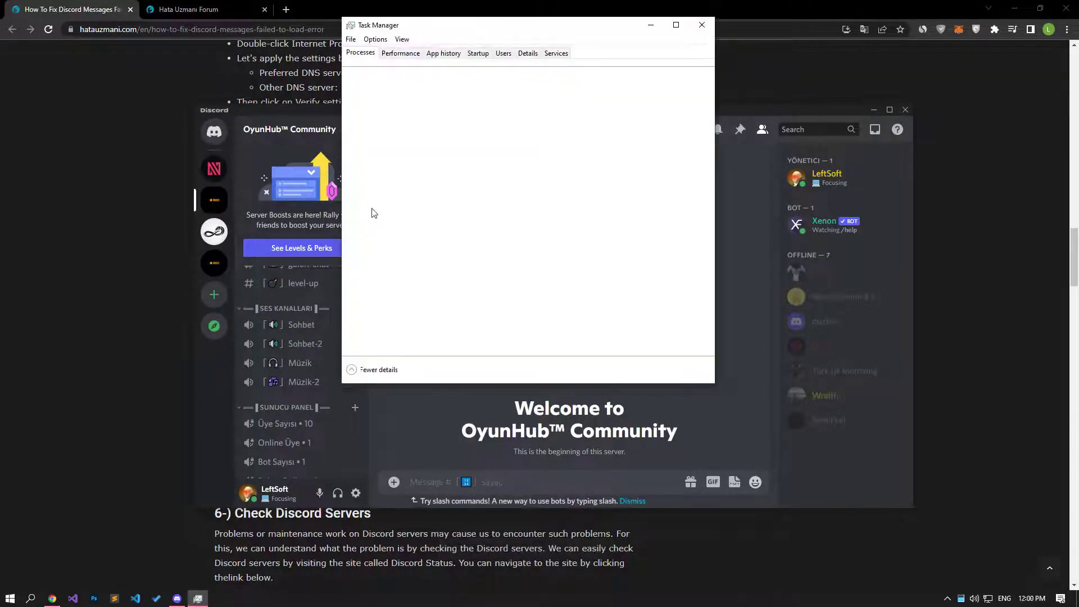
{"action": "left_click", "coordinate": [372, 212]}
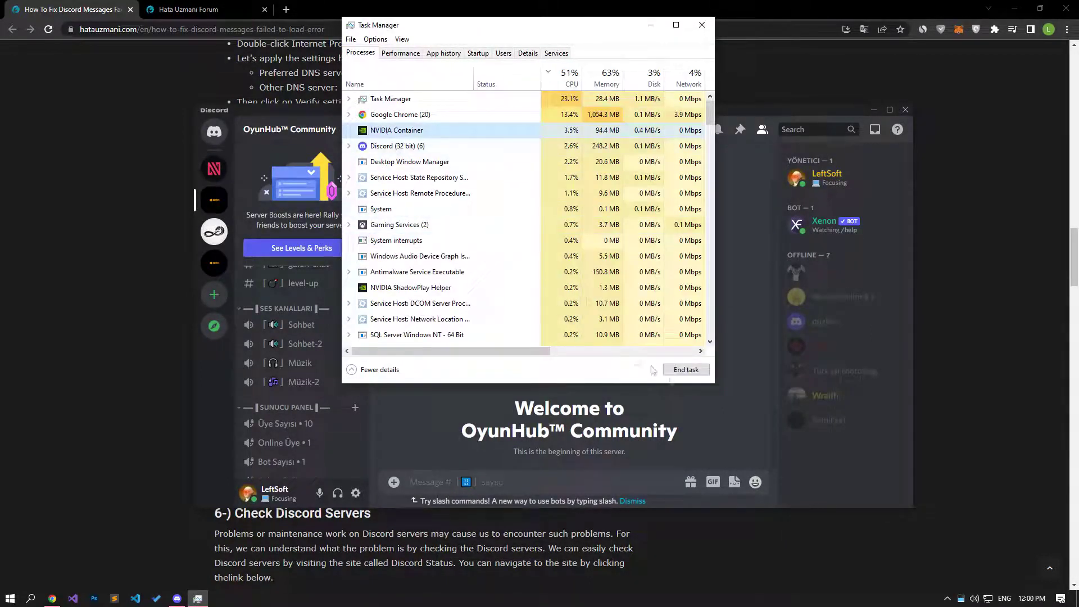
{"action": "key", "text": "Down"}
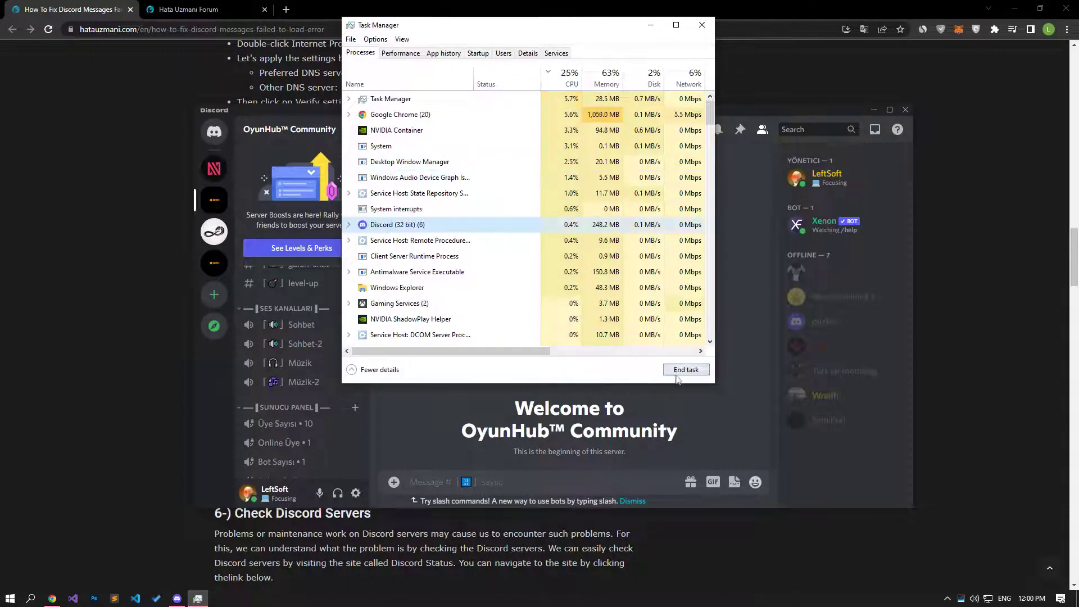
{"action": "left_click", "coordinate": [677, 376]}
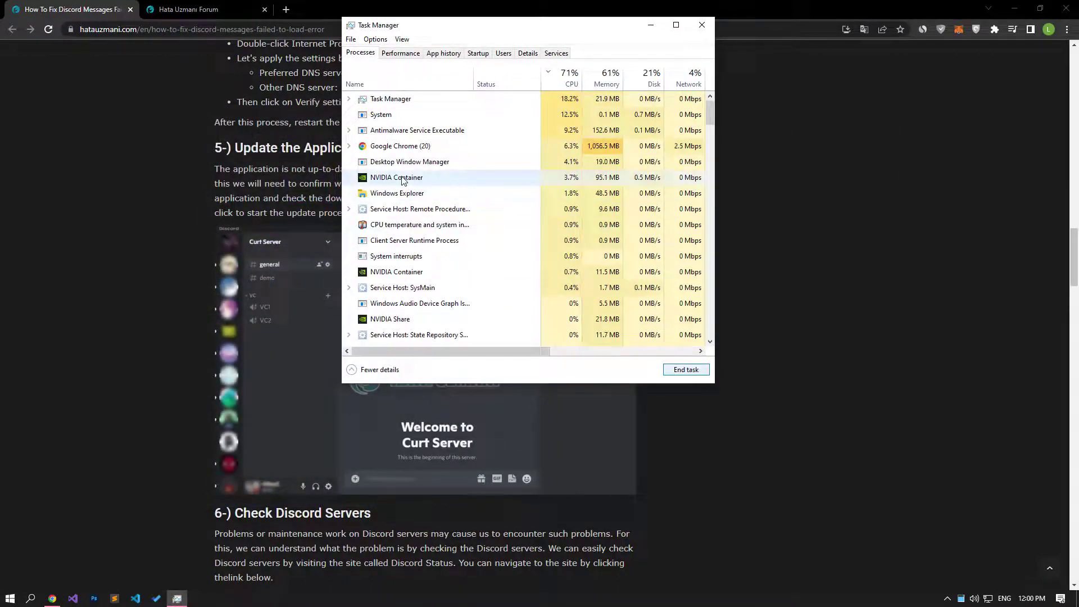
{"action": "left_click", "coordinate": [702, 25]}
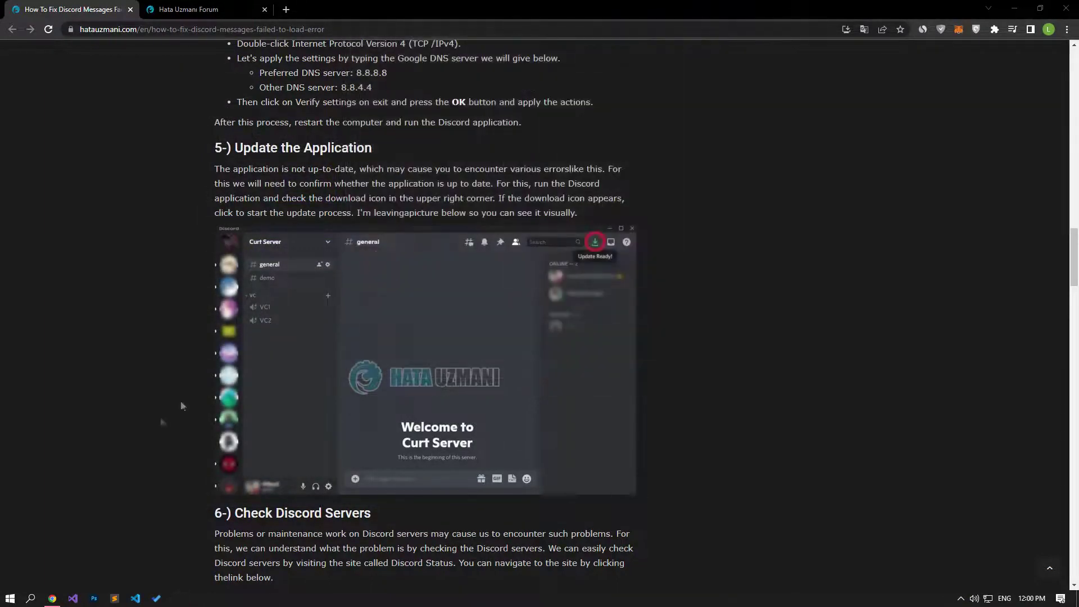
Relaunch Discord from a Start search for 'discord' and return to the Chrome article's Check Discord Servers section.
{"action": "left_click", "coordinate": [9, 598]}
{"action": "type", "text": "d"}
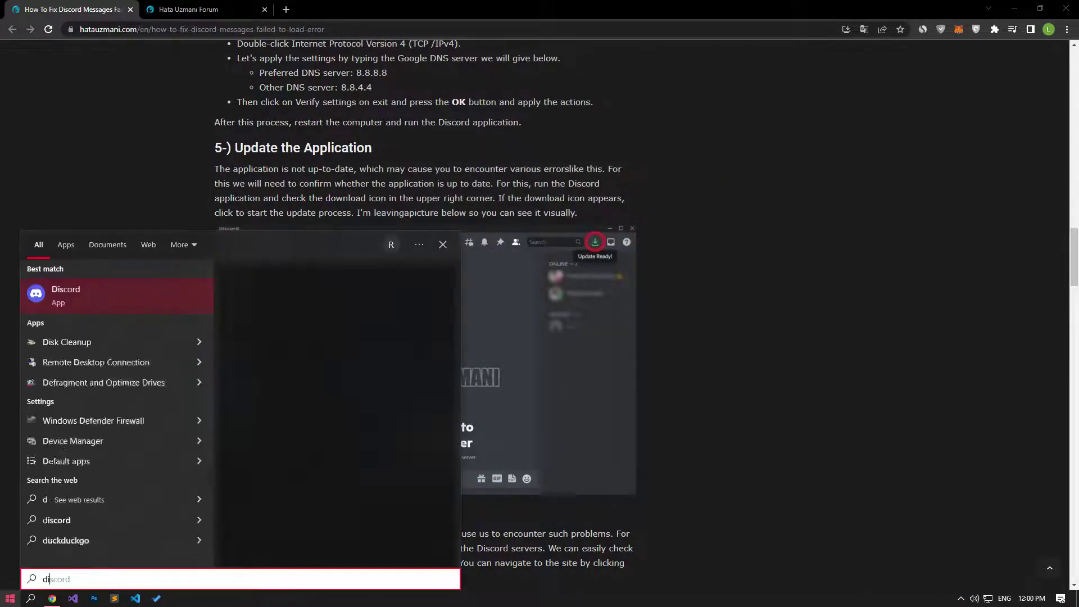
{"action": "type", "text": "iscord"}
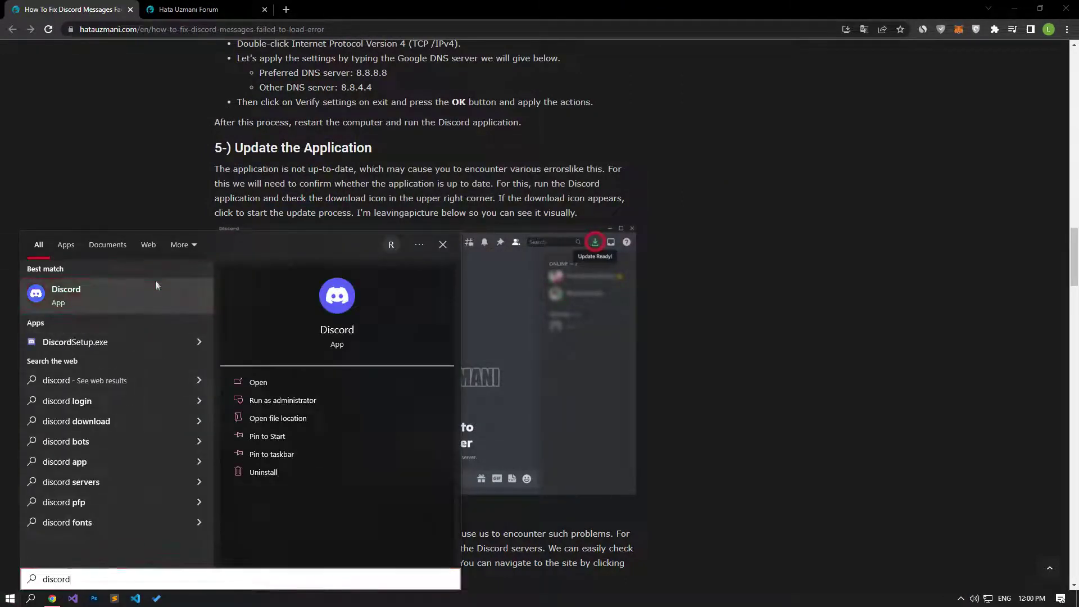
{"action": "left_click", "coordinate": [153, 284]}
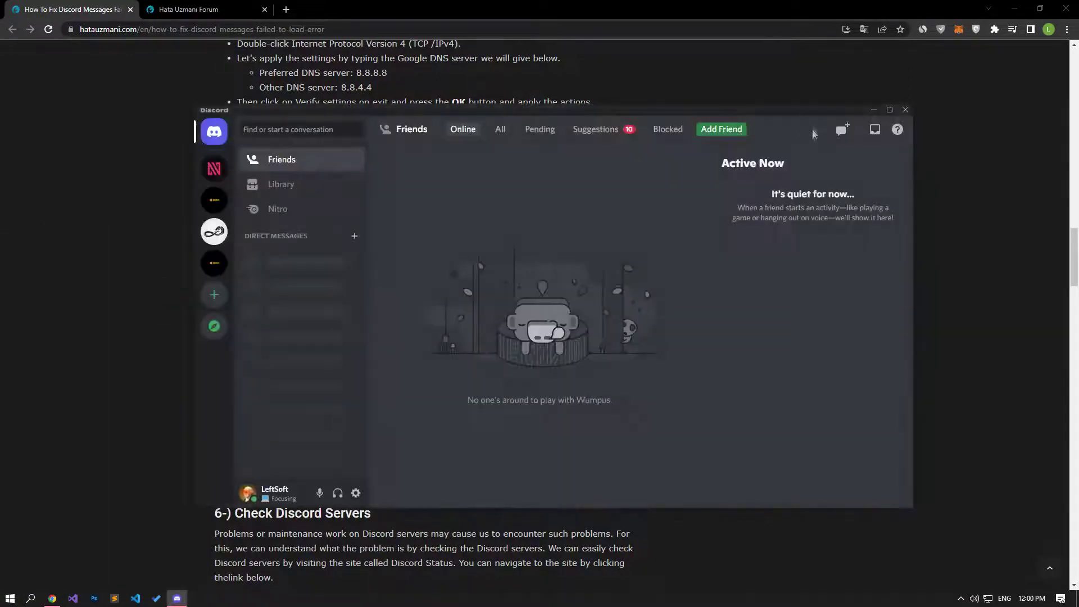
{"action": "left_click", "coordinate": [3, 344]}
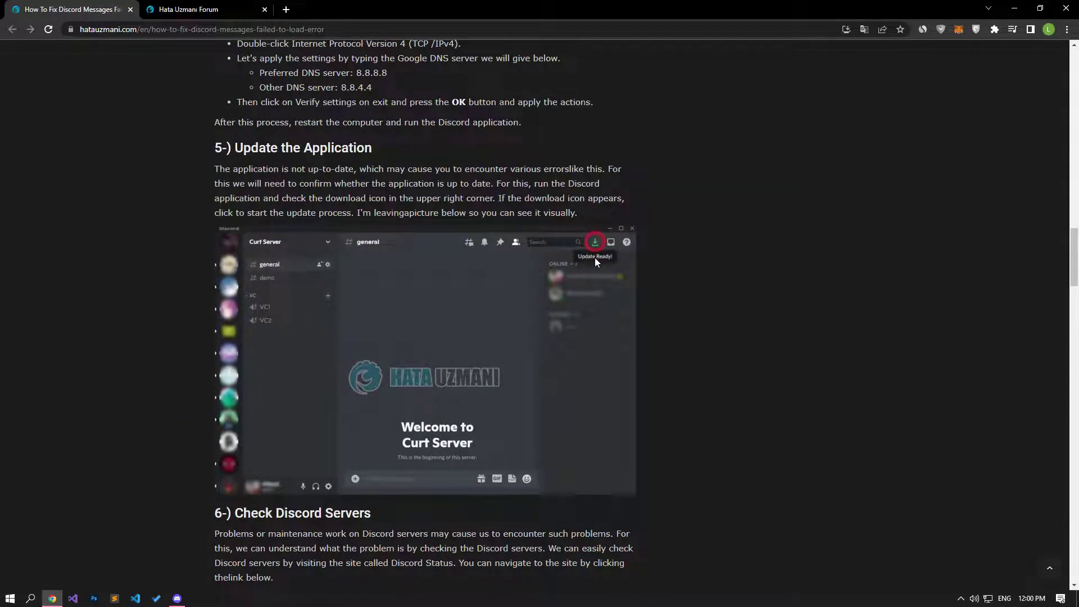
{"action": "scroll", "coordinate": [167, 331], "scroll_direction": "down", "scroll_amount": 7}
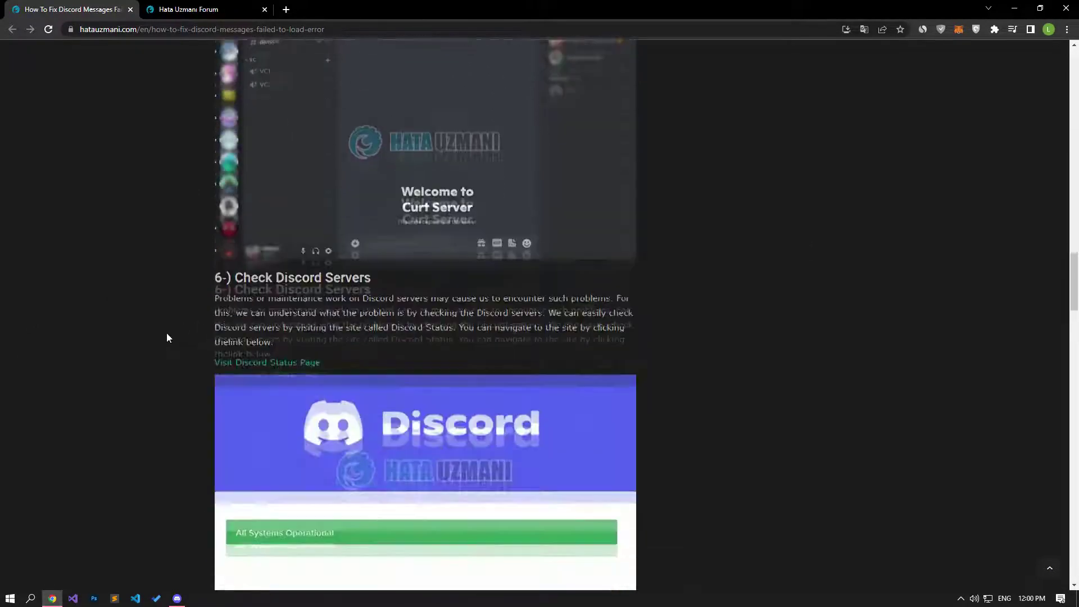
Open the Discord Status page in a new tab, confirm all systems operational, then close that tab.
{"action": "scroll", "coordinate": [166, 337], "scroll_direction": "down", "scroll_amount": 1}
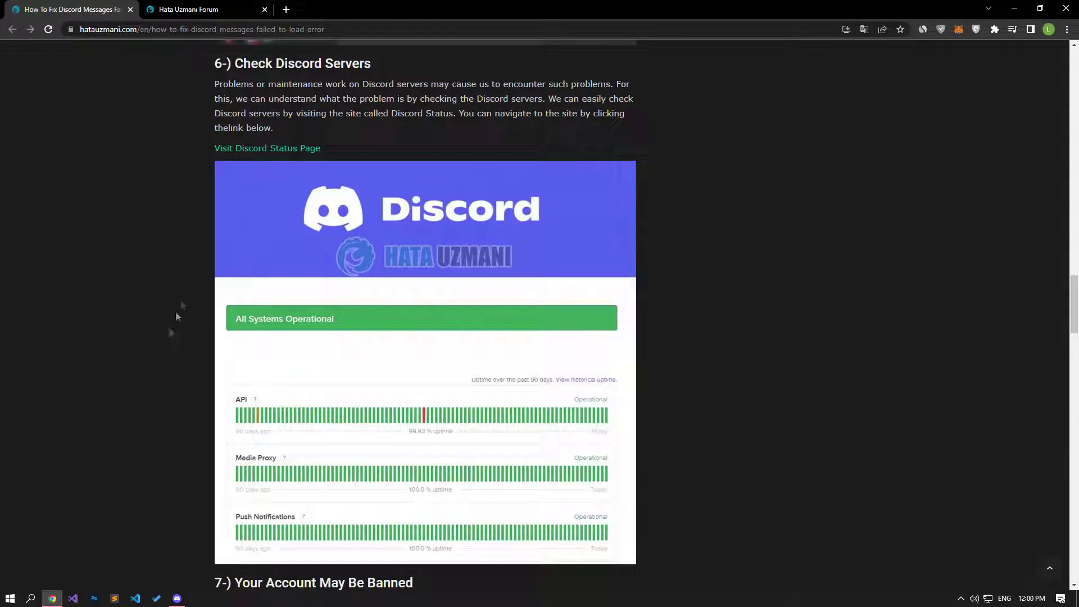
{"action": "middle_click", "coordinate": [253, 149]}
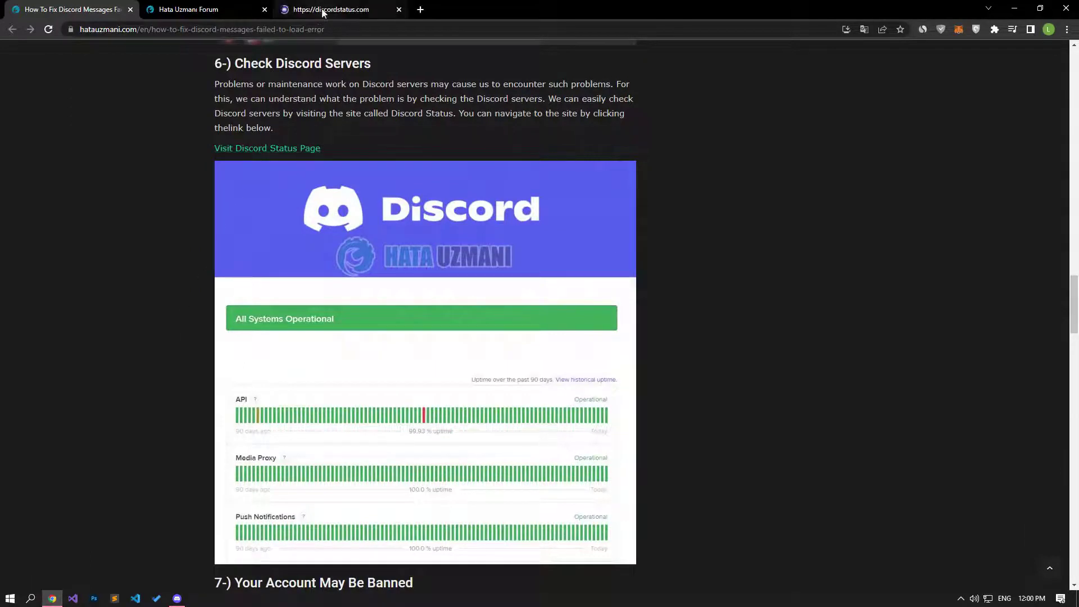
{"action": "left_click", "coordinate": [314, 9]}
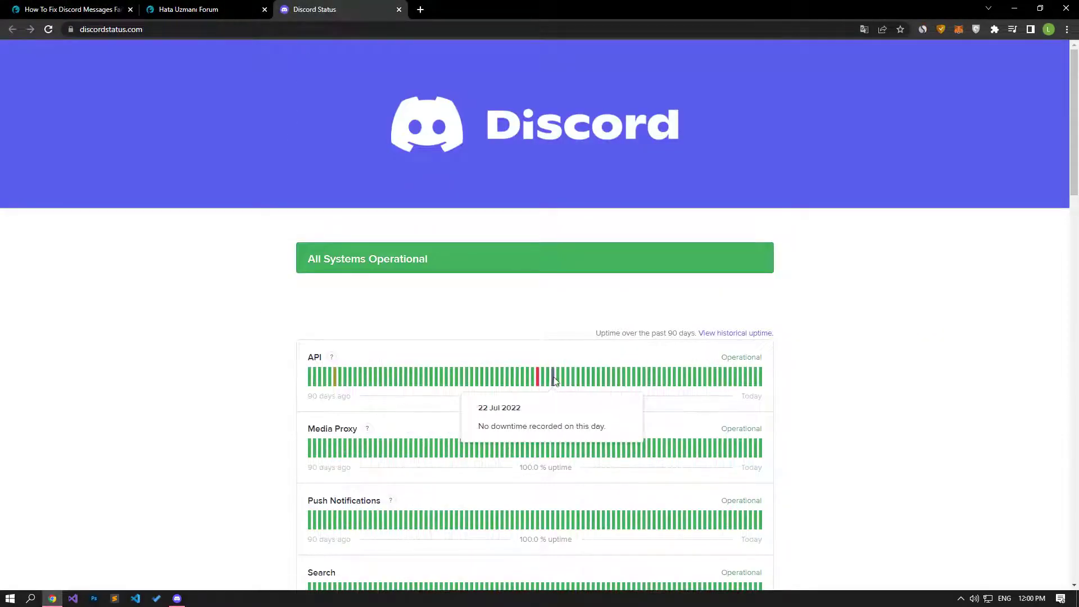
{"action": "mouse_move", "coordinate": [538, 377]}
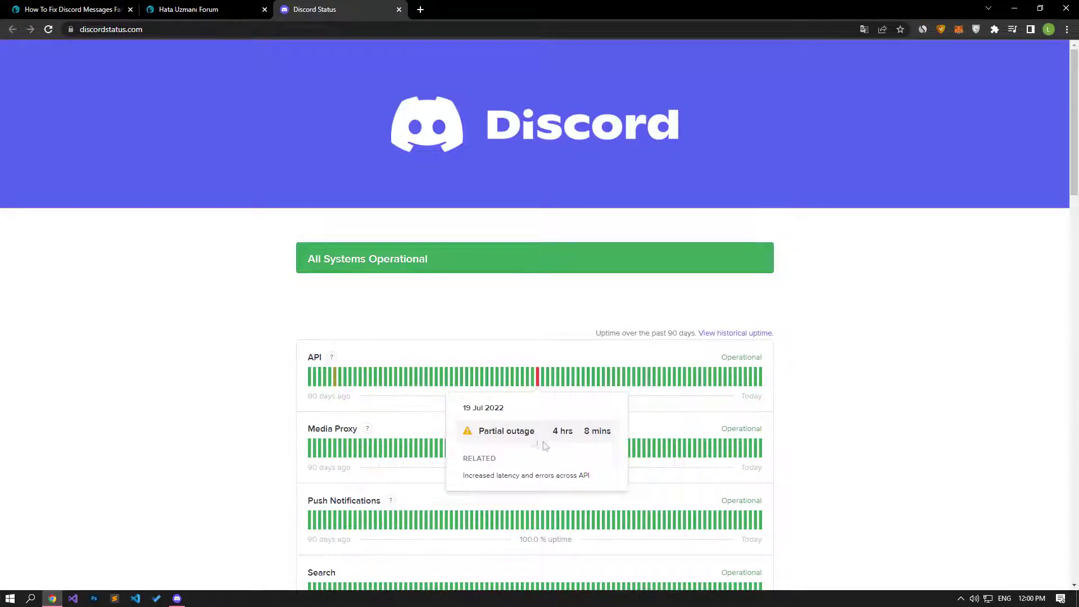
{"action": "scroll", "coordinate": [208, 416], "scroll_direction": "down", "scroll_amount": 9}
{"action": "scroll", "coordinate": [211, 417], "scroll_direction": "down", "scroll_amount": 11}
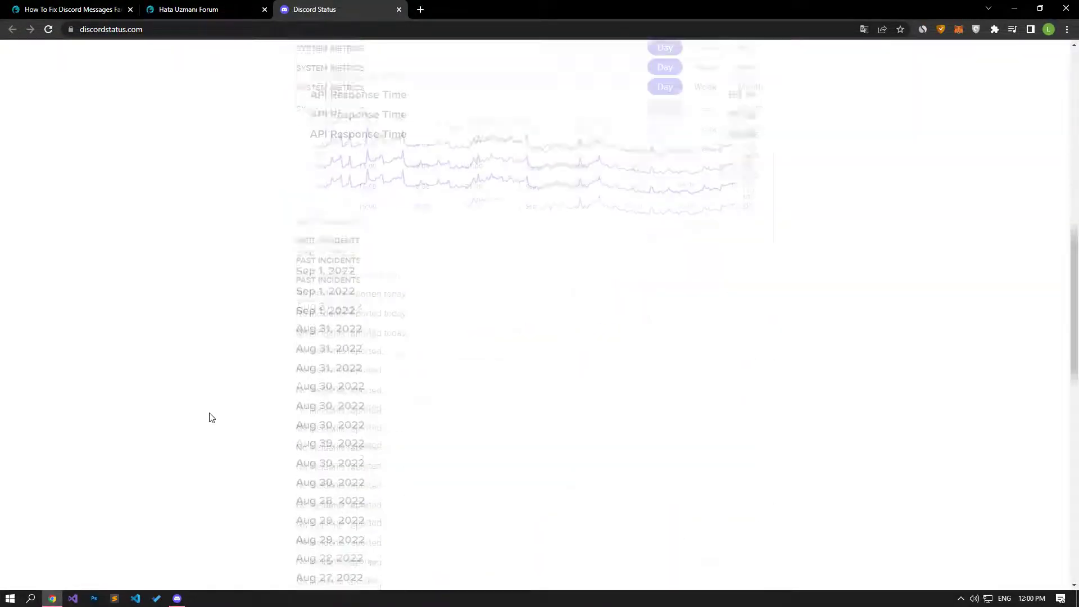
{"action": "scroll", "coordinate": [211, 417], "scroll_direction": "up", "scroll_amount": 20}
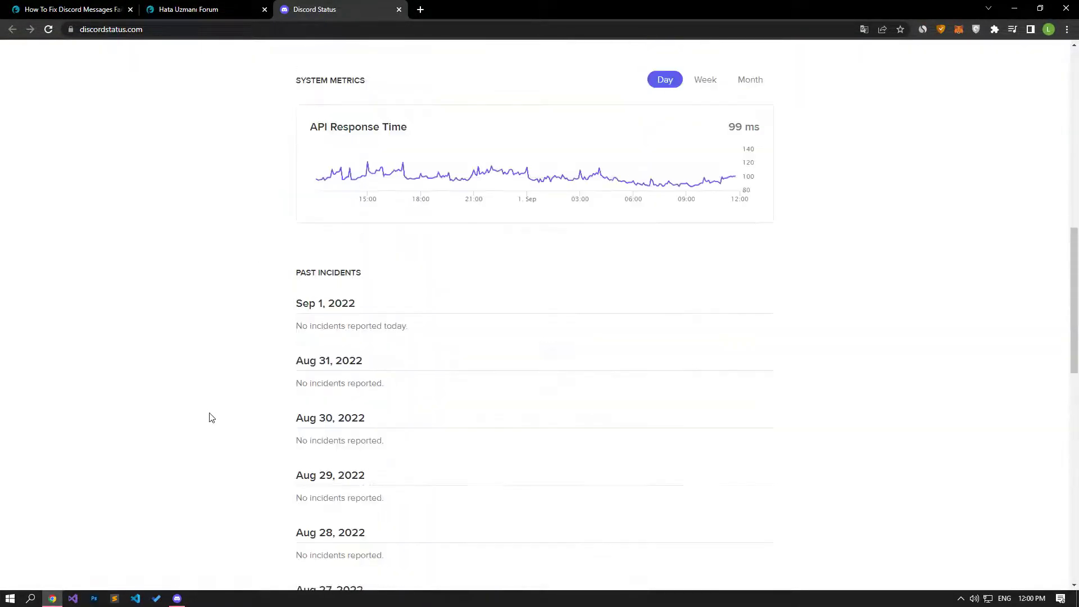
{"action": "left_click", "coordinate": [56, 9]}
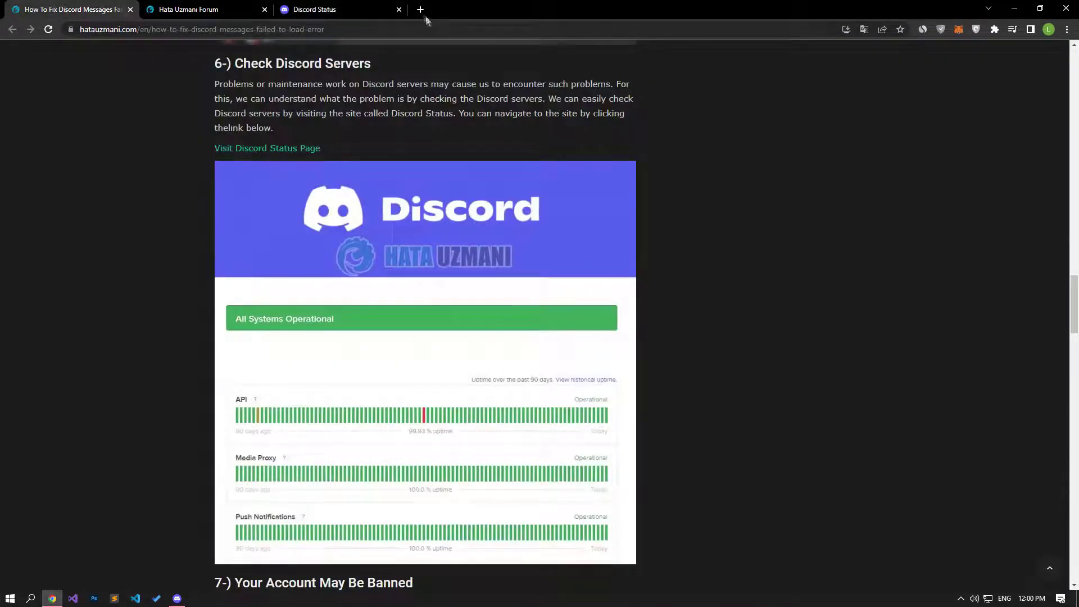
{"action": "left_click", "coordinate": [399, 9]}
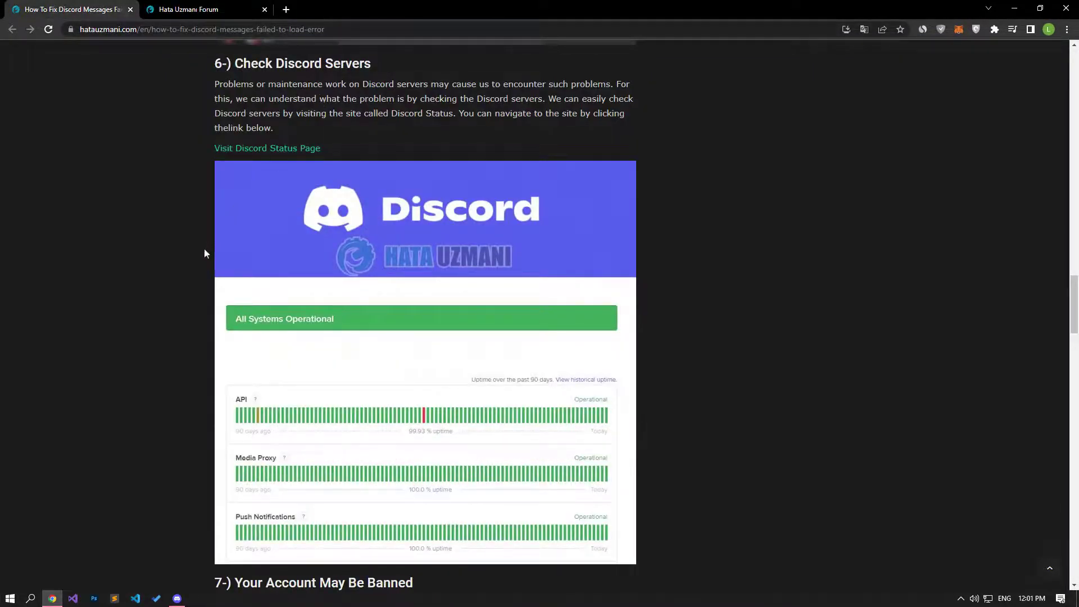
Scroll the article to section 8 'Reinstall Discord Application' and open the Start menu.
{"action": "scroll", "coordinate": [202, 253], "scroll_direction": "down", "scroll_amount": 9}
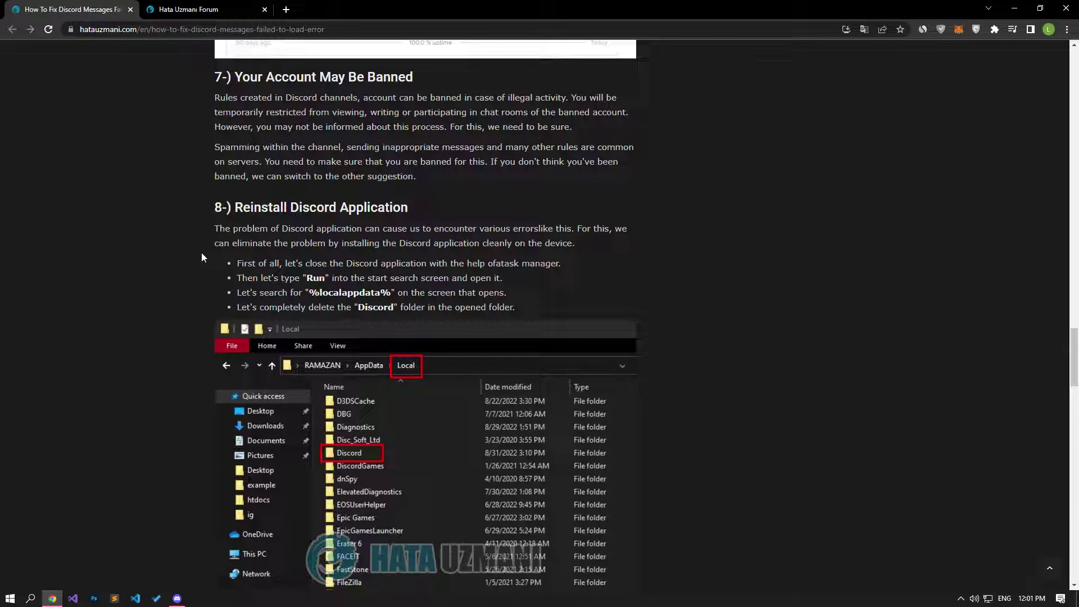
{"action": "scroll", "coordinate": [201, 252], "scroll_direction": "down", "scroll_amount": 4}
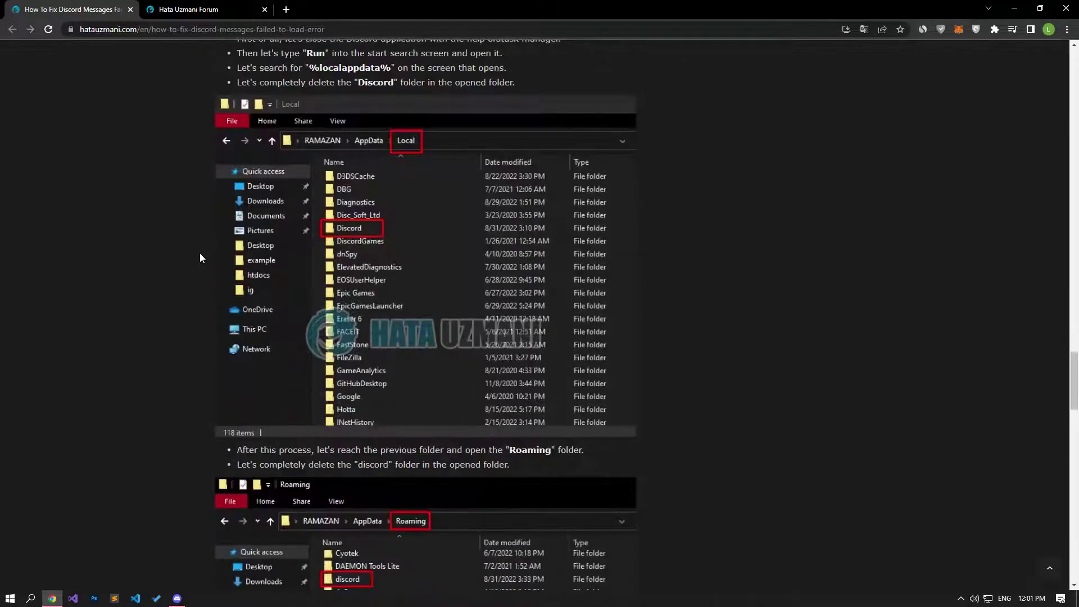
{"action": "scroll", "coordinate": [200, 253], "scroll_direction": "up", "scroll_amount": 2}
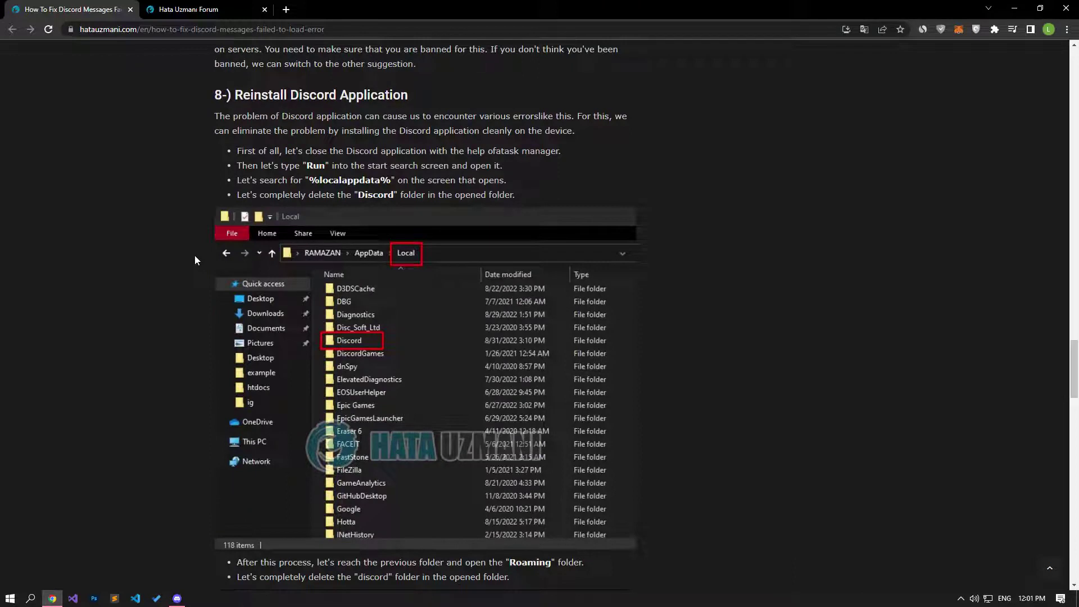
{"action": "left_click", "coordinate": [5, 600]}
Open the Run app and launch %localappdata% in File Explorer.
{"action": "type", "text": "run"}
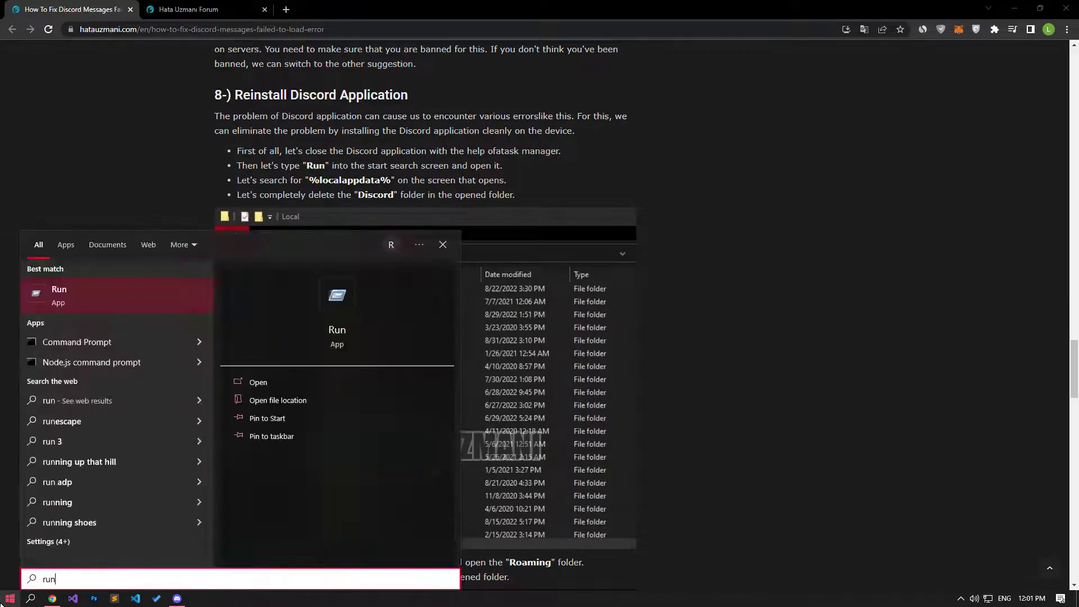
{"action": "left_click", "coordinate": [104, 305]}
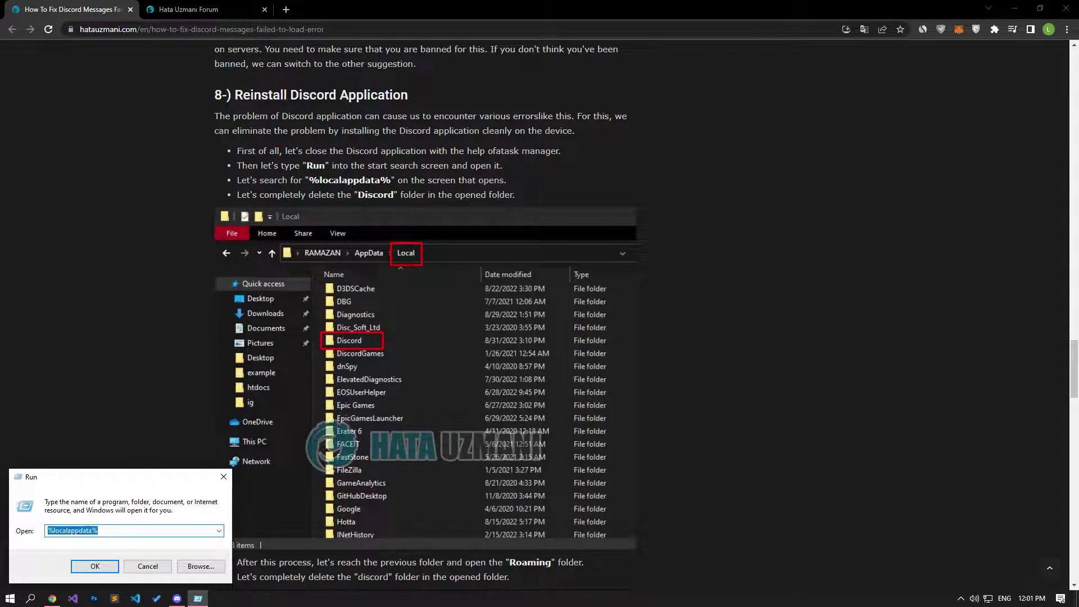
{"action": "left_click", "coordinate": [96, 566]}
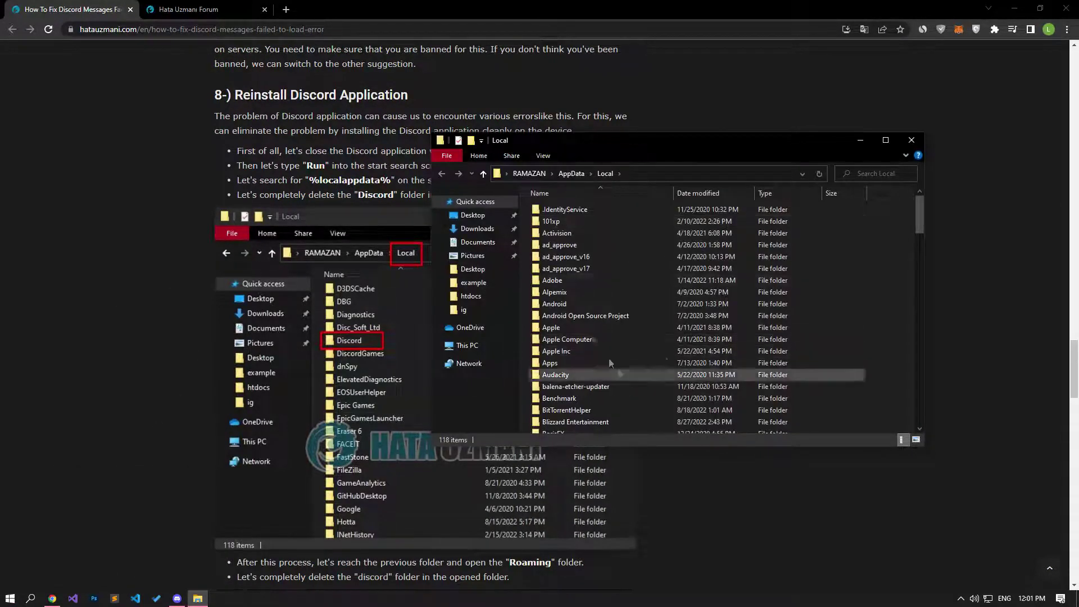
End the Discord (32 bit) process in Task Manager, then close Task Manager.
{"action": "left_click", "coordinate": [177, 599]}
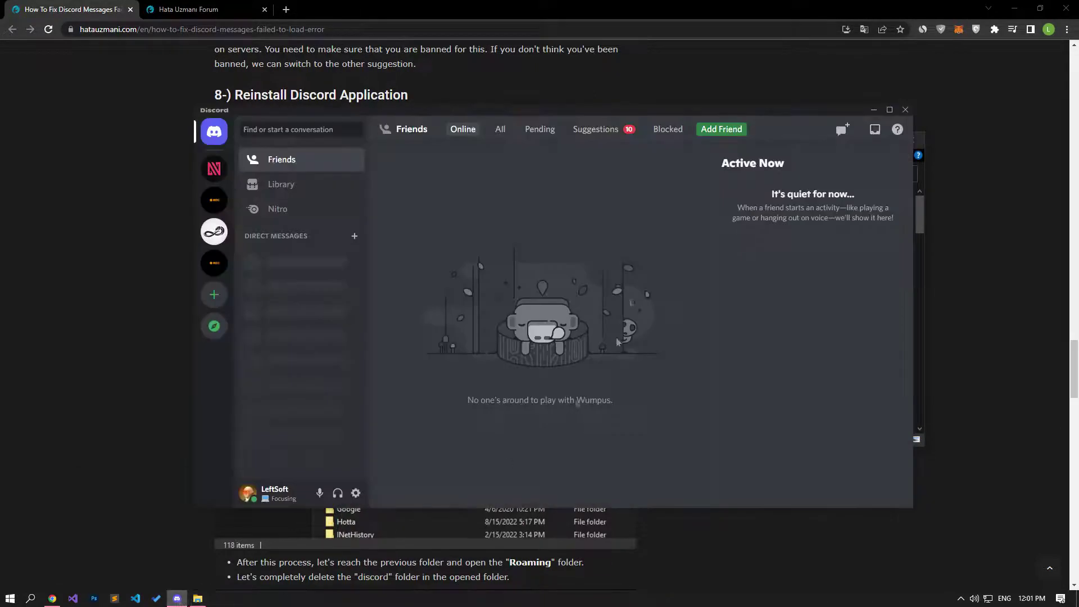
{"action": "right_click", "coordinate": [420, 604]}
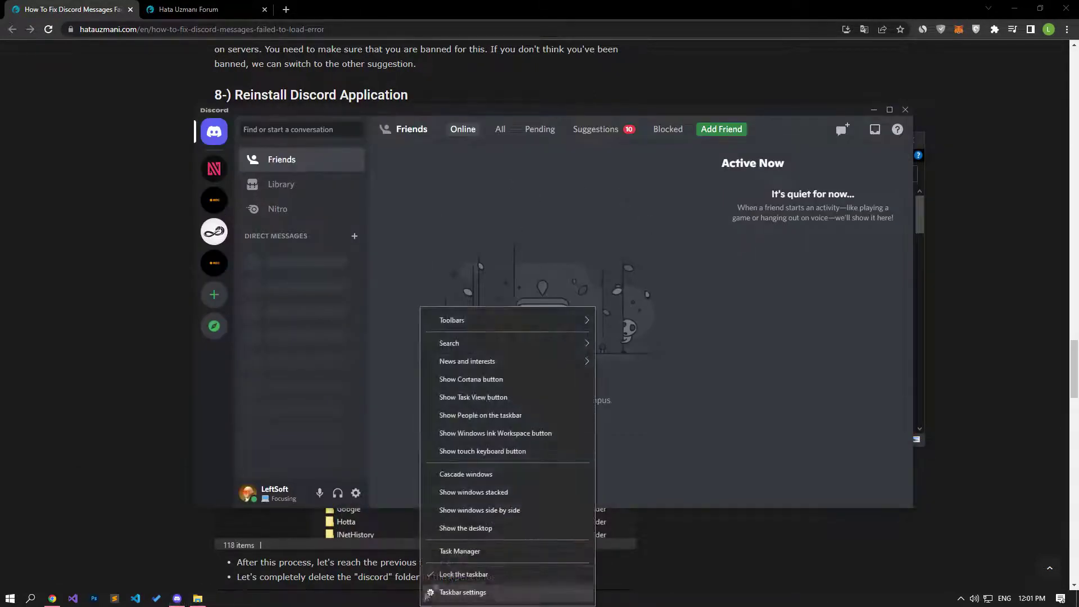
{"action": "left_click", "coordinate": [467, 558]}
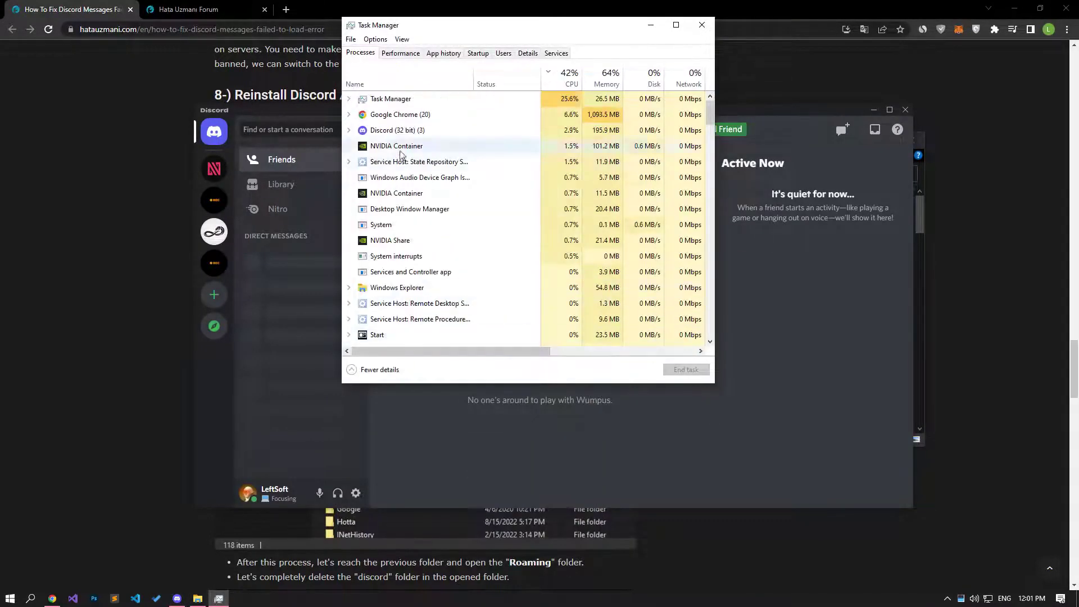
{"action": "left_click", "coordinate": [393, 130]}
{"action": "left_click", "coordinate": [685, 372]}
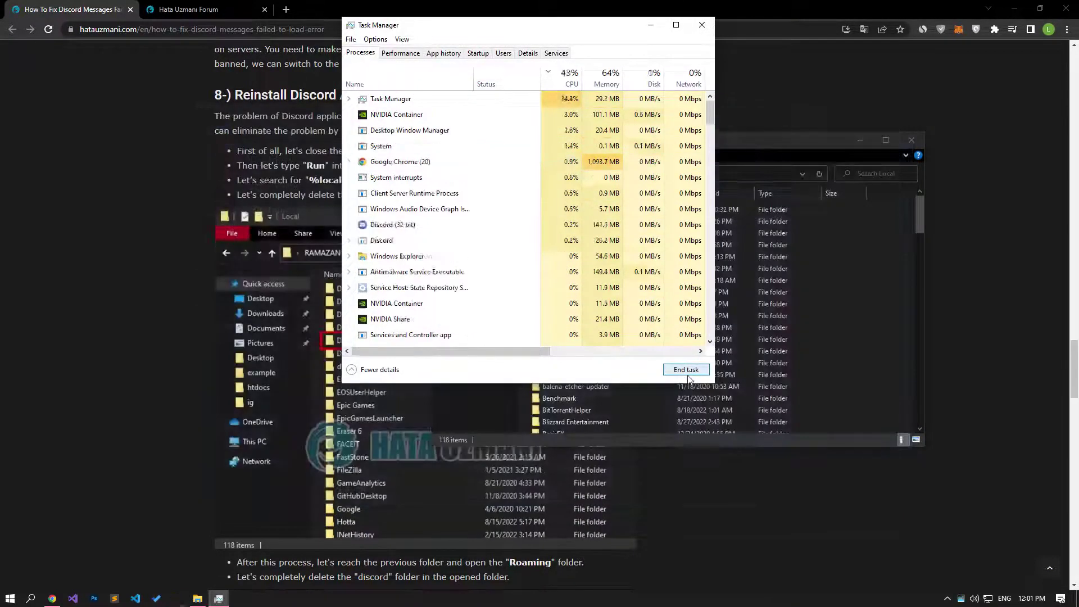
{"action": "left_click", "coordinate": [711, 30]}
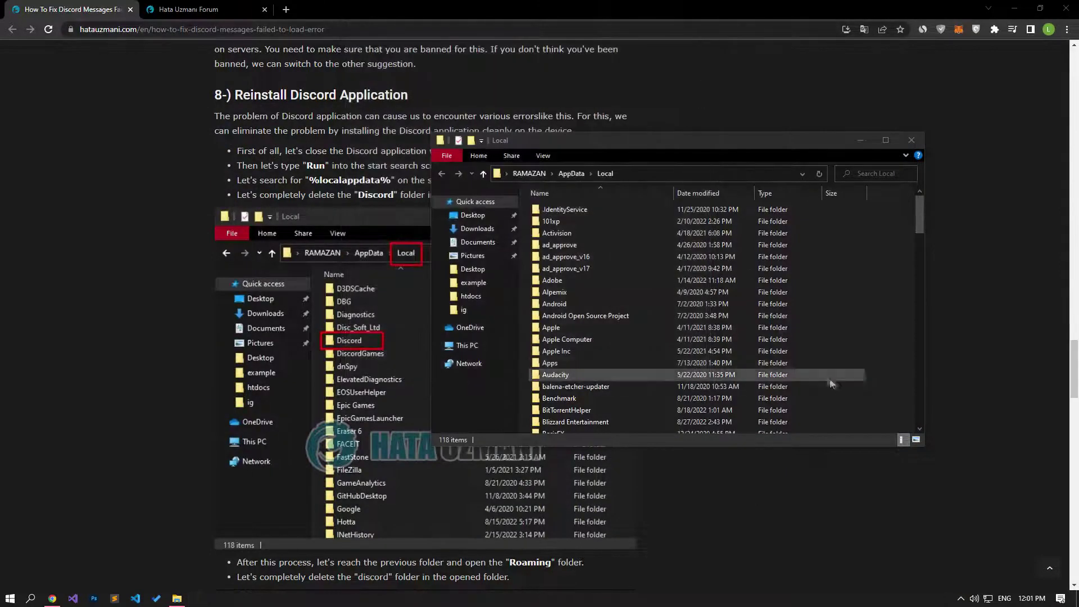
Delete the Discord folder from AppData\Local.
{"action": "scroll", "coordinate": [663, 315], "scroll_direction": "down", "scroll_amount": 10}
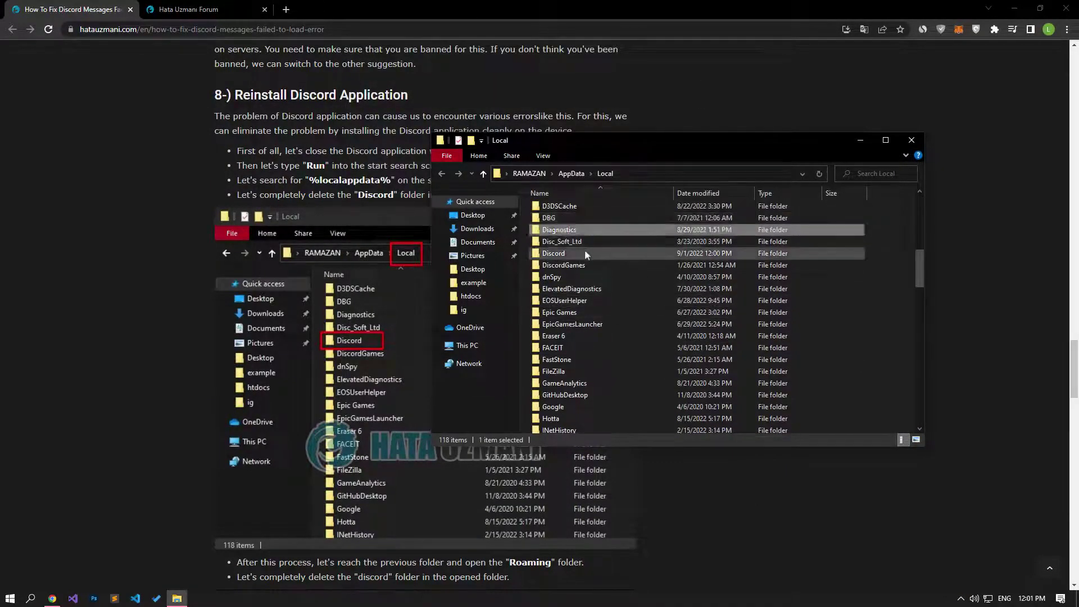
{"action": "left_click", "coordinate": [566, 254]}
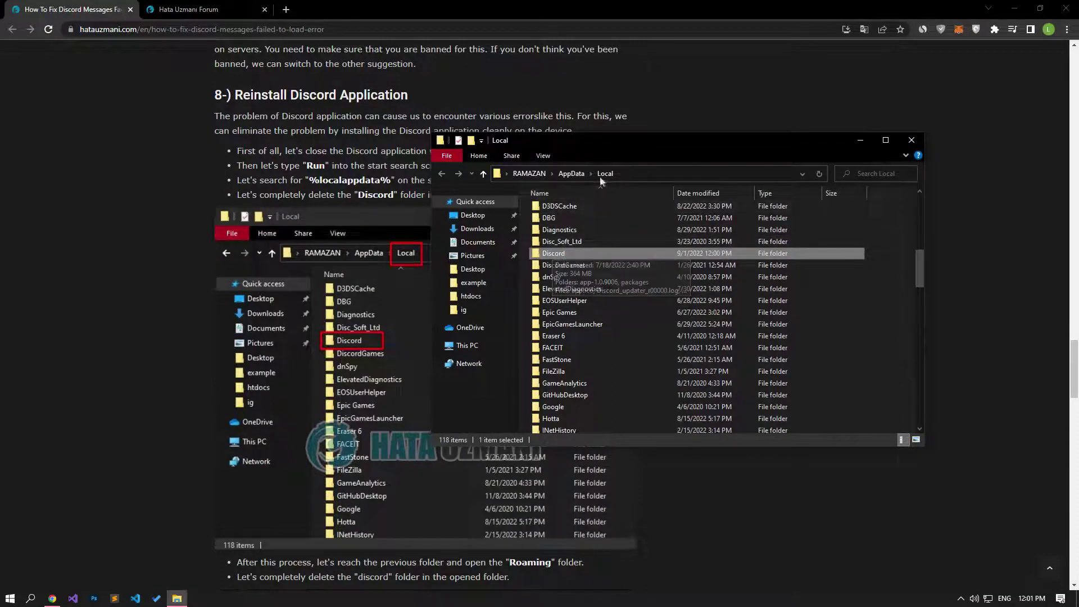
{"action": "right_click", "coordinate": [560, 254]}
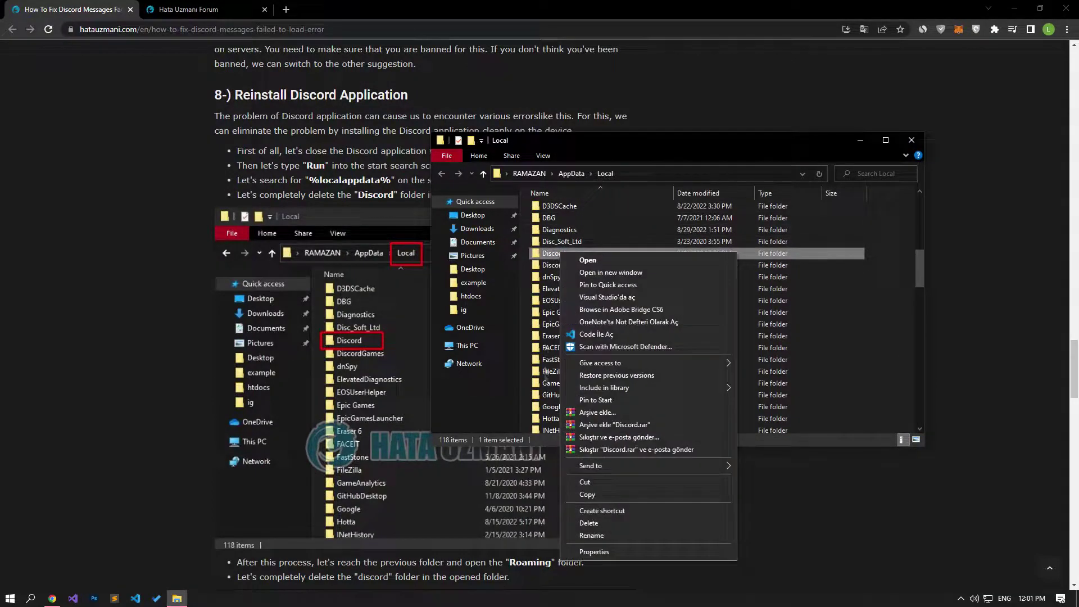
{"action": "left_click", "coordinate": [597, 523]}
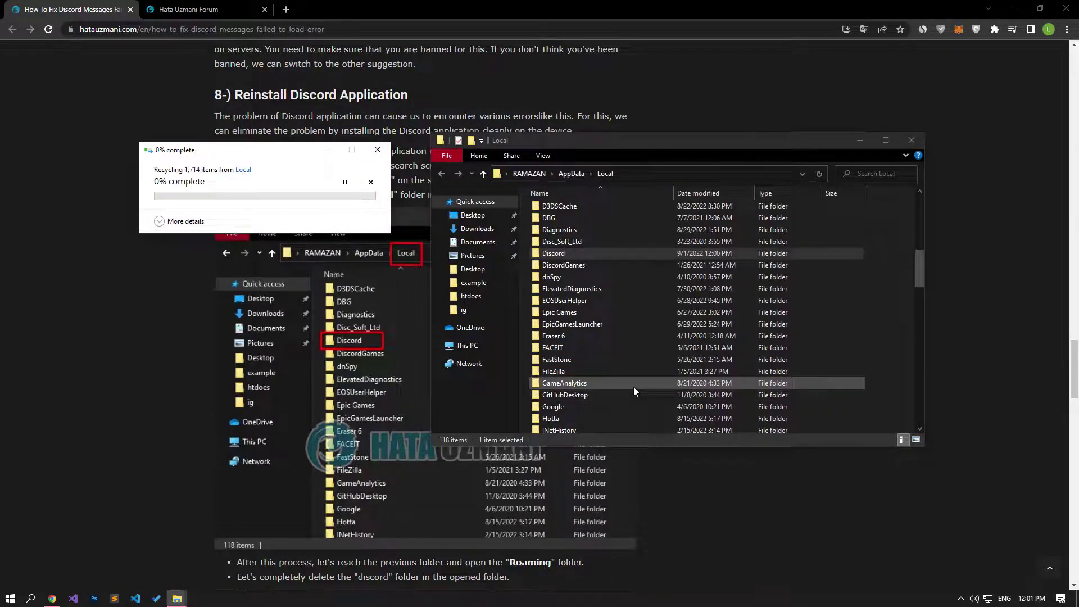
Go to AppData\Roaming and delete the discord folder there.
{"action": "left_click", "coordinate": [571, 174]}
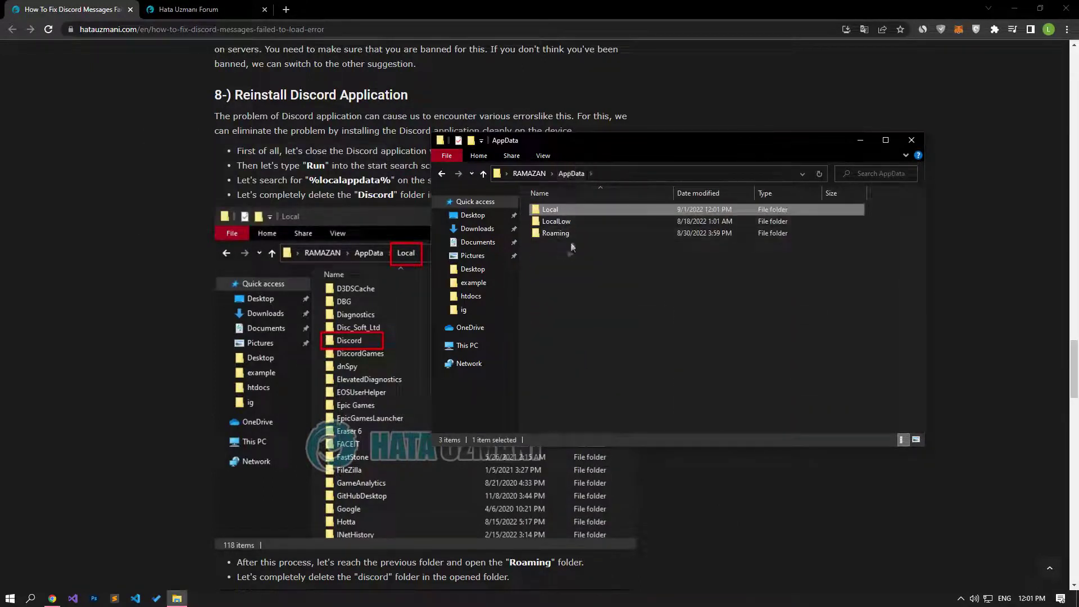
{"action": "double_click", "coordinate": [556, 233]}
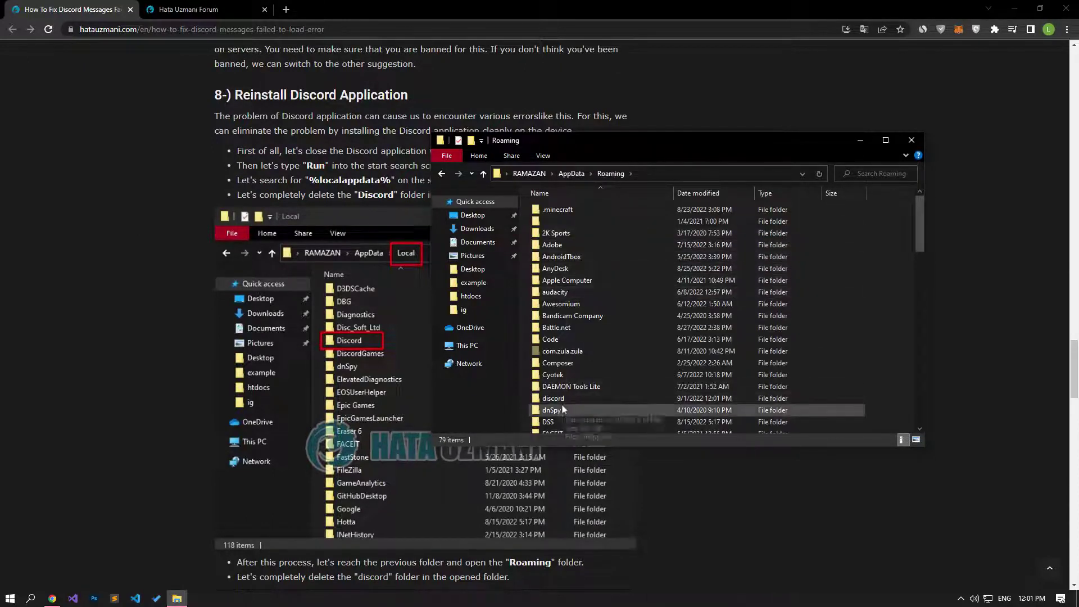
{"action": "left_click", "coordinate": [553, 400]}
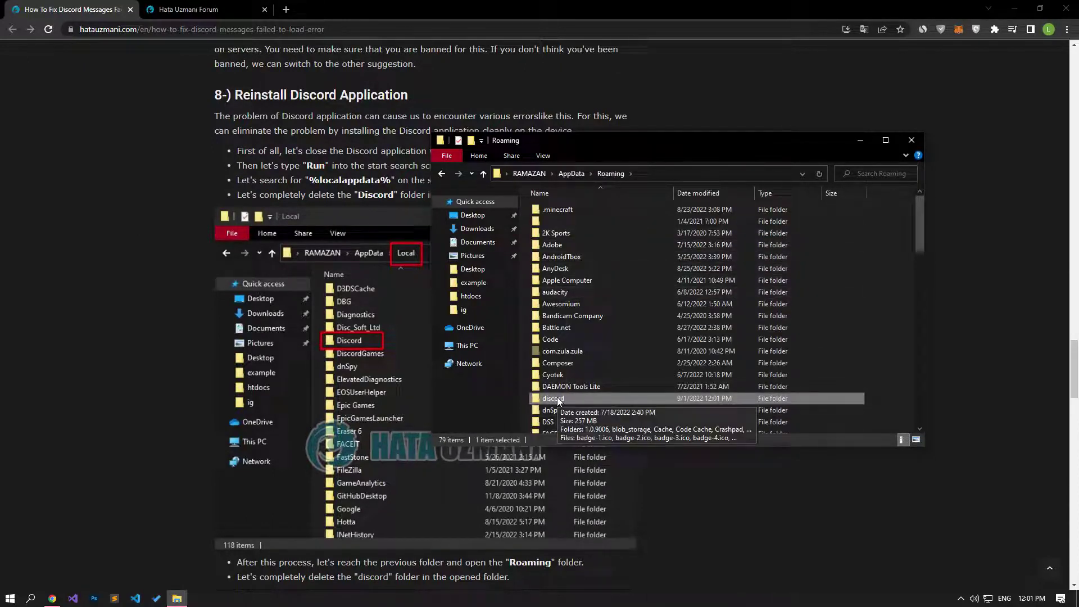
{"action": "right_click", "coordinate": [554, 399]}
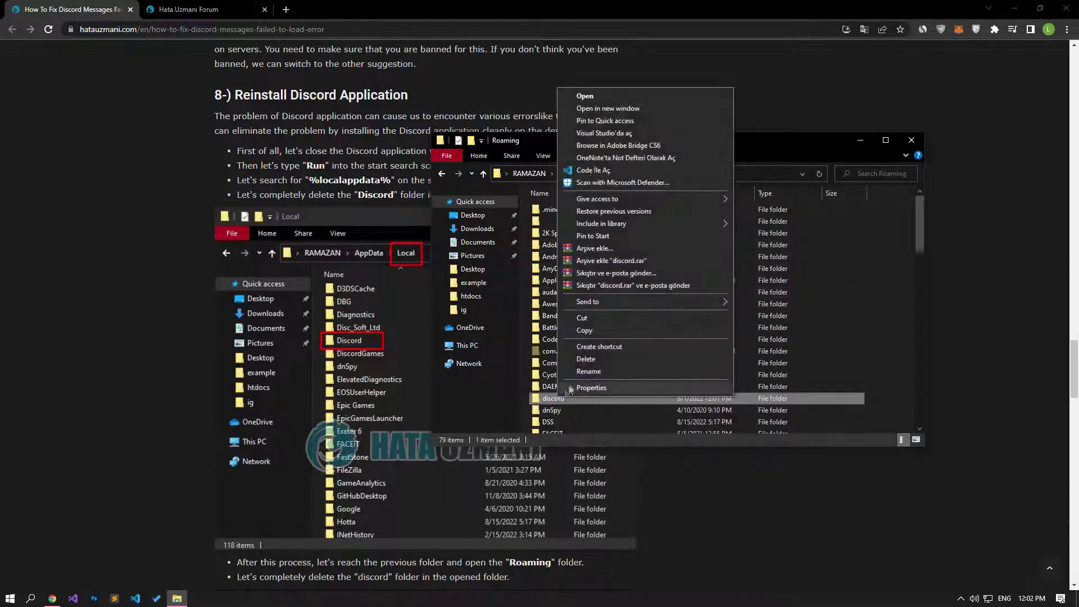
{"action": "left_click", "coordinate": [588, 359]}
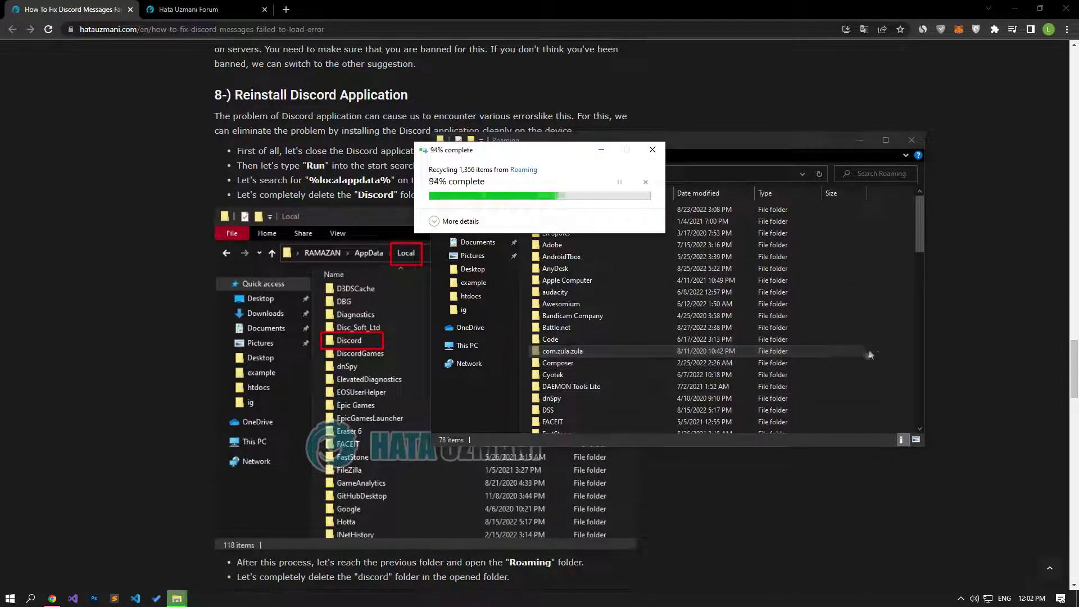
Close the Roaming folder window and open the Discord official page in a new tab.
{"action": "left_click", "coordinate": [911, 139]}
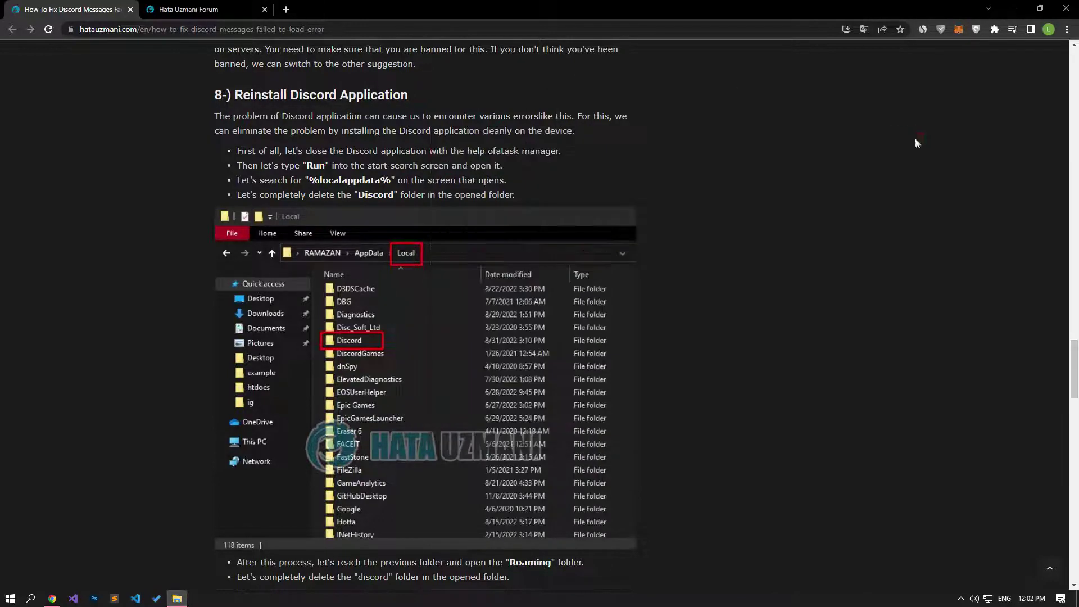
{"action": "scroll", "coordinate": [590, 294], "scroll_direction": "down", "scroll_amount": 3}
{"action": "scroll", "coordinate": [590, 293], "scroll_direction": "down", "scroll_amount": 5}
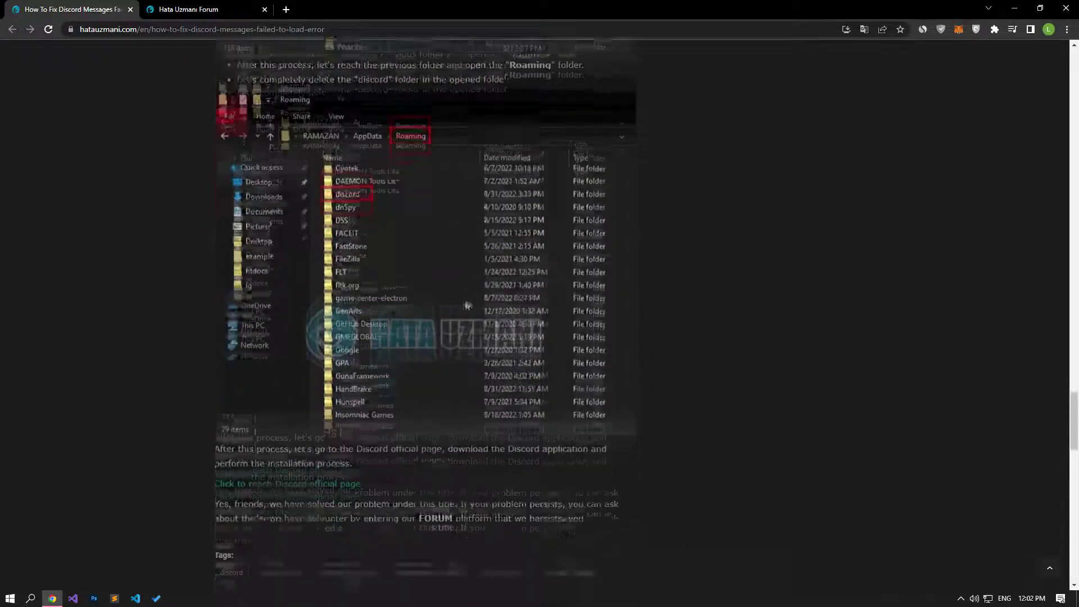
{"action": "left_click", "coordinate": [298, 419]}
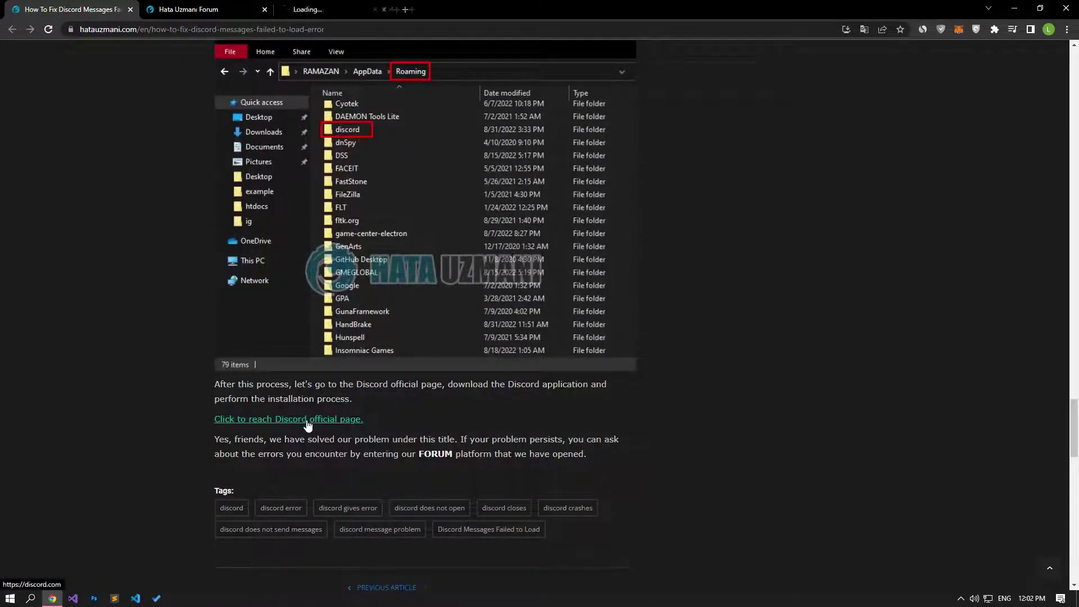
{"action": "left_click_drag", "start_coordinate": [298, 5], "coordinate": [208, 8]}
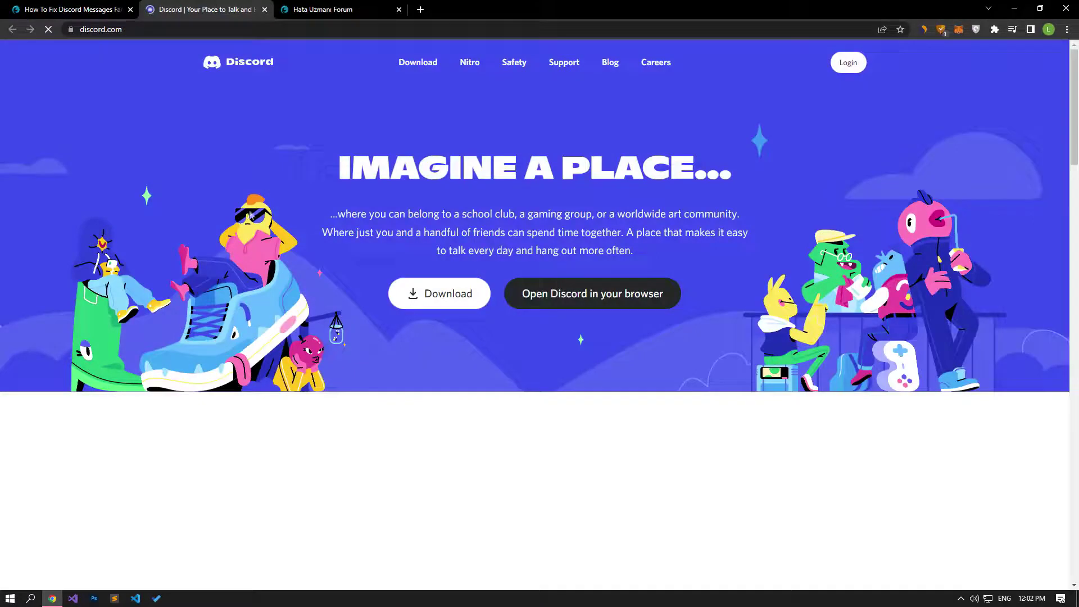
Download DiscordSetup.exe for Windows and run the installer.
{"action": "left_click", "coordinate": [428, 308]}
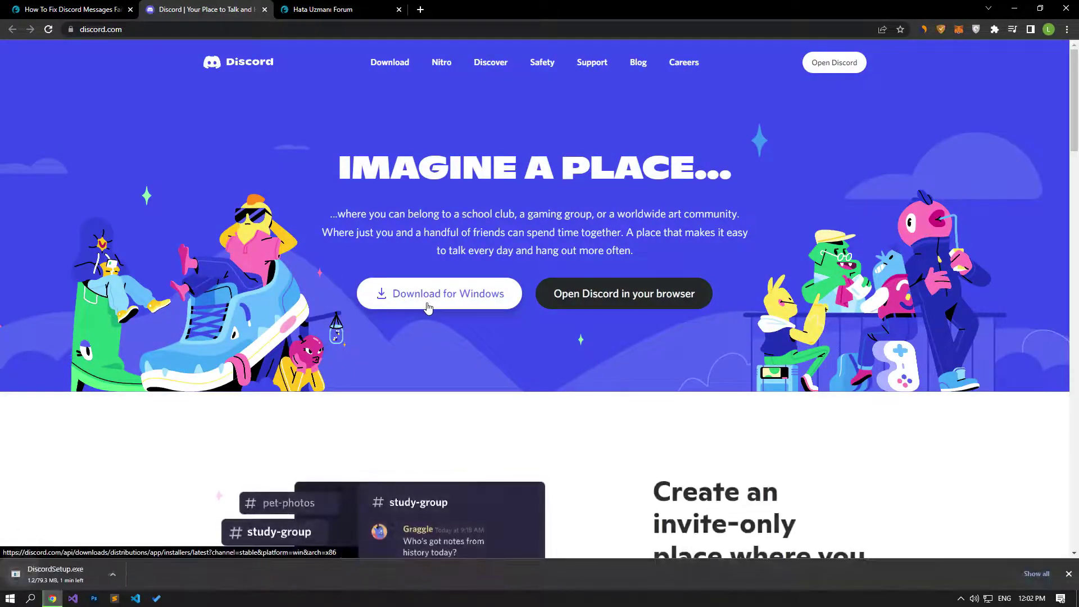
{"action": "left_click", "coordinate": [66, 572]}
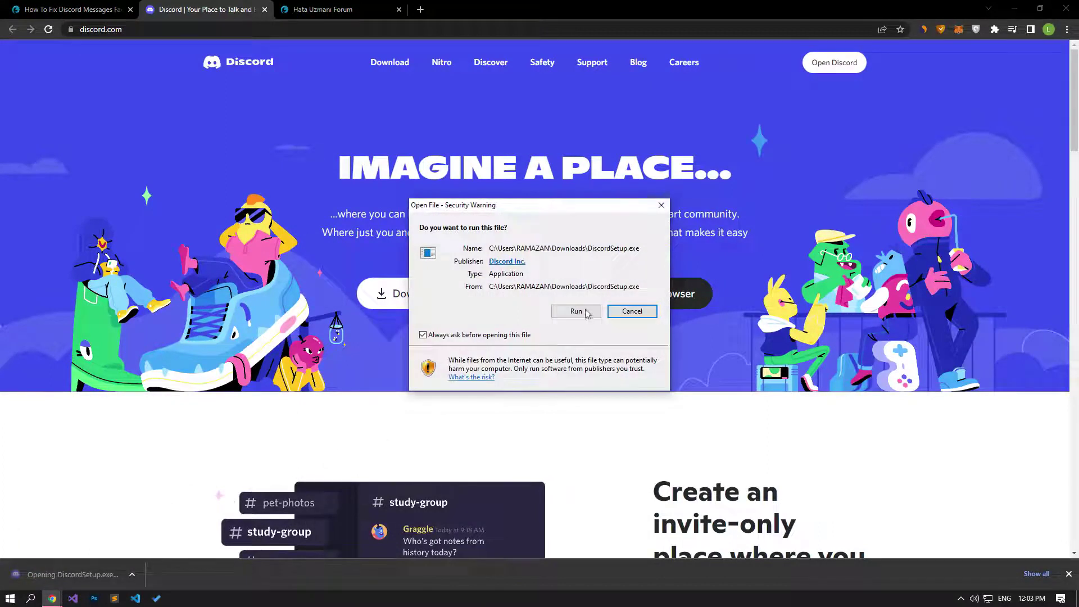
{"action": "left_click", "coordinate": [586, 312]}
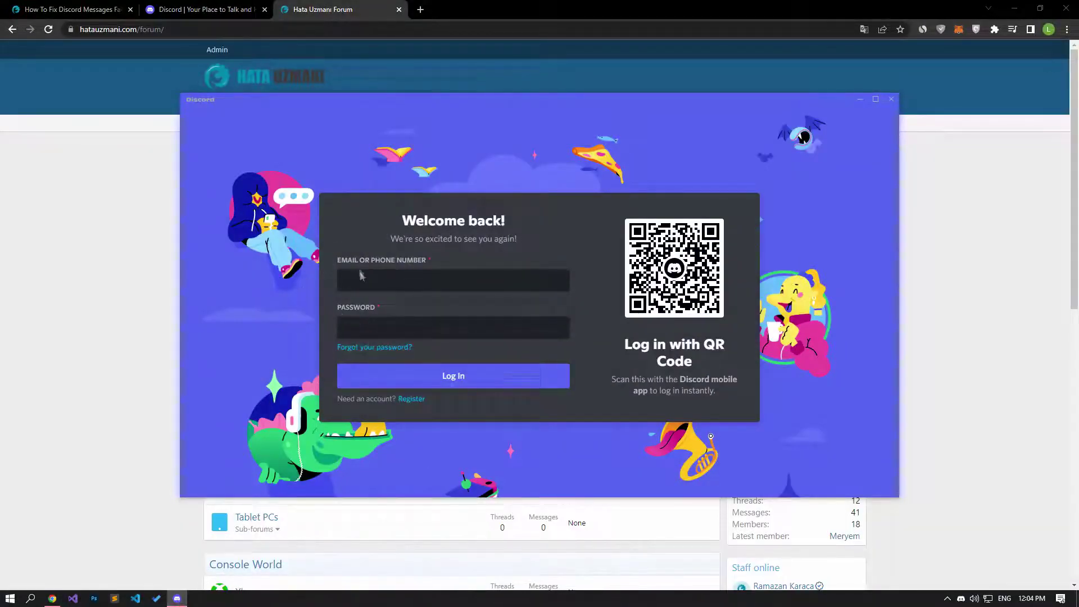
Bring the Hata Uzmani Forum page forward and open the Post thread section chooser.
{"action": "left_click", "coordinate": [126, 282]}
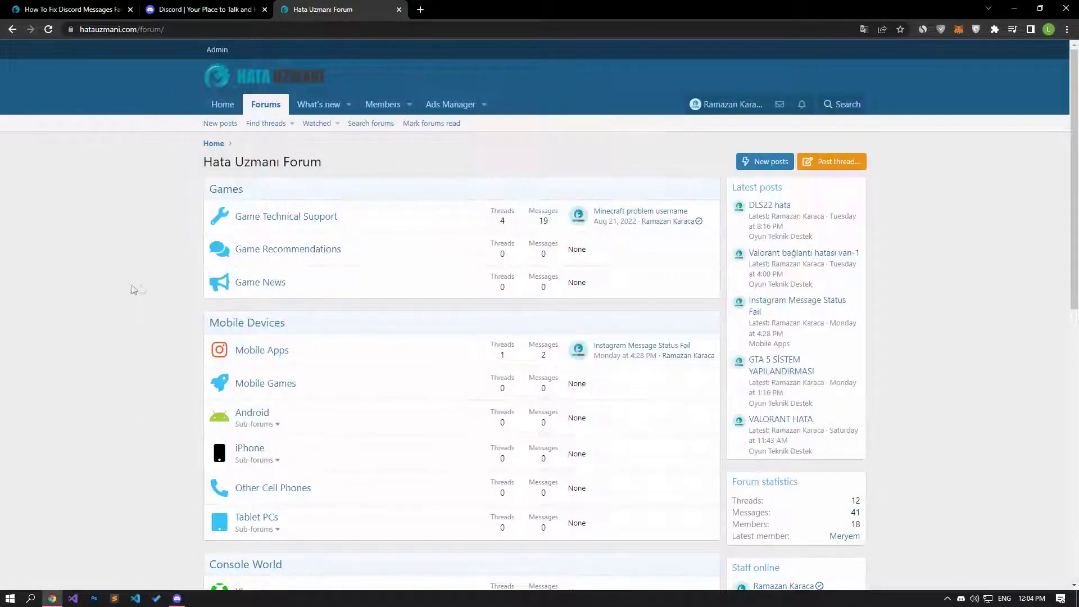
{"action": "left_click", "coordinate": [818, 161]}
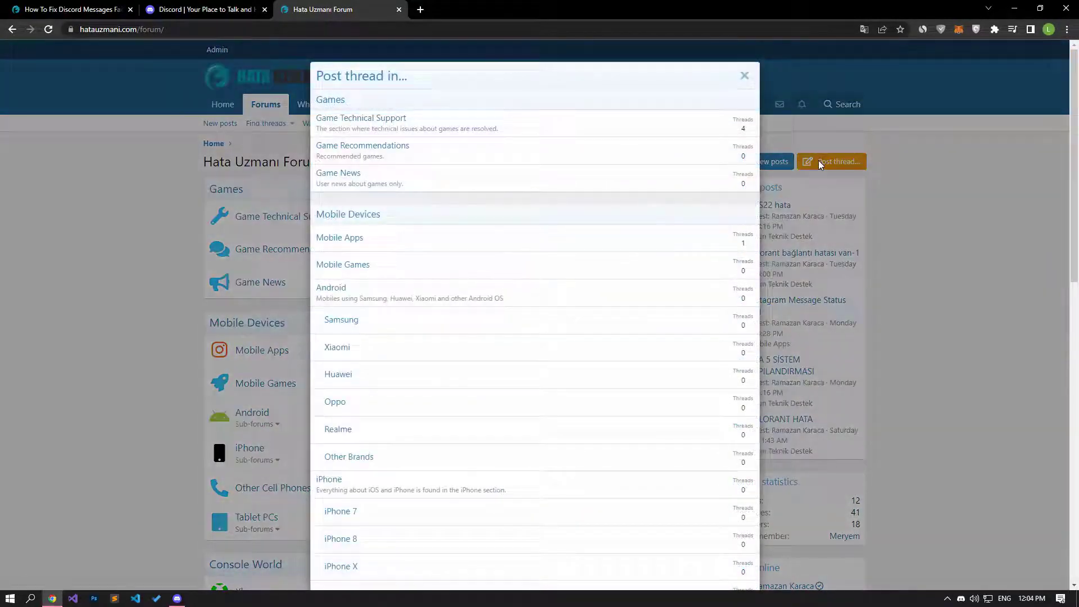